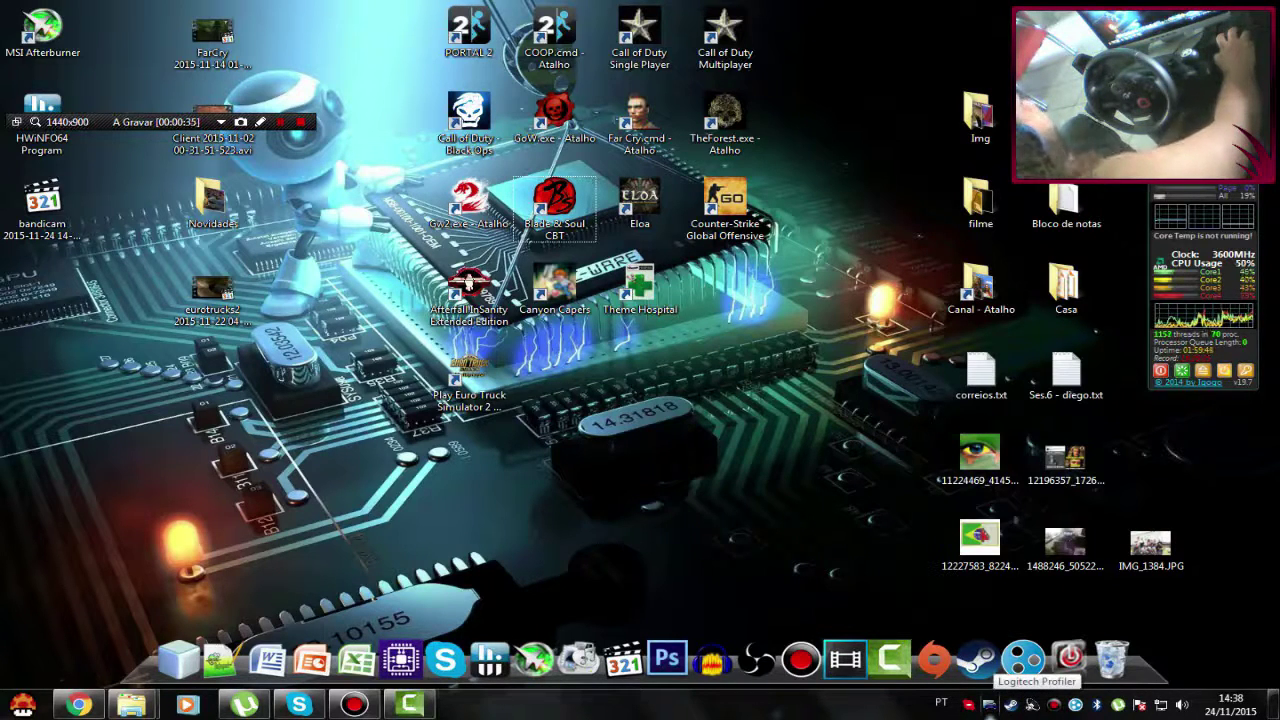
# Launch Logitech Profiler, open the wheel's global device settings for a look and close them
pyautogui.click(1022, 660)
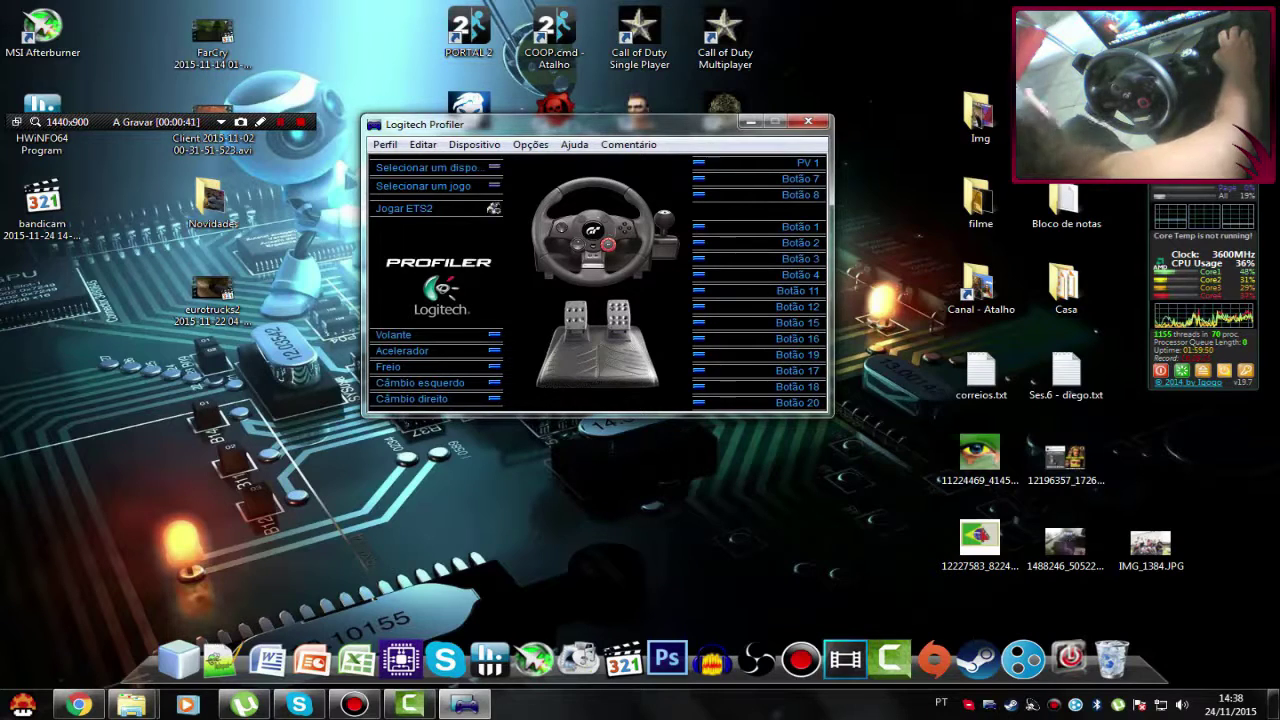
pyautogui.hotkey('alt', 'o')
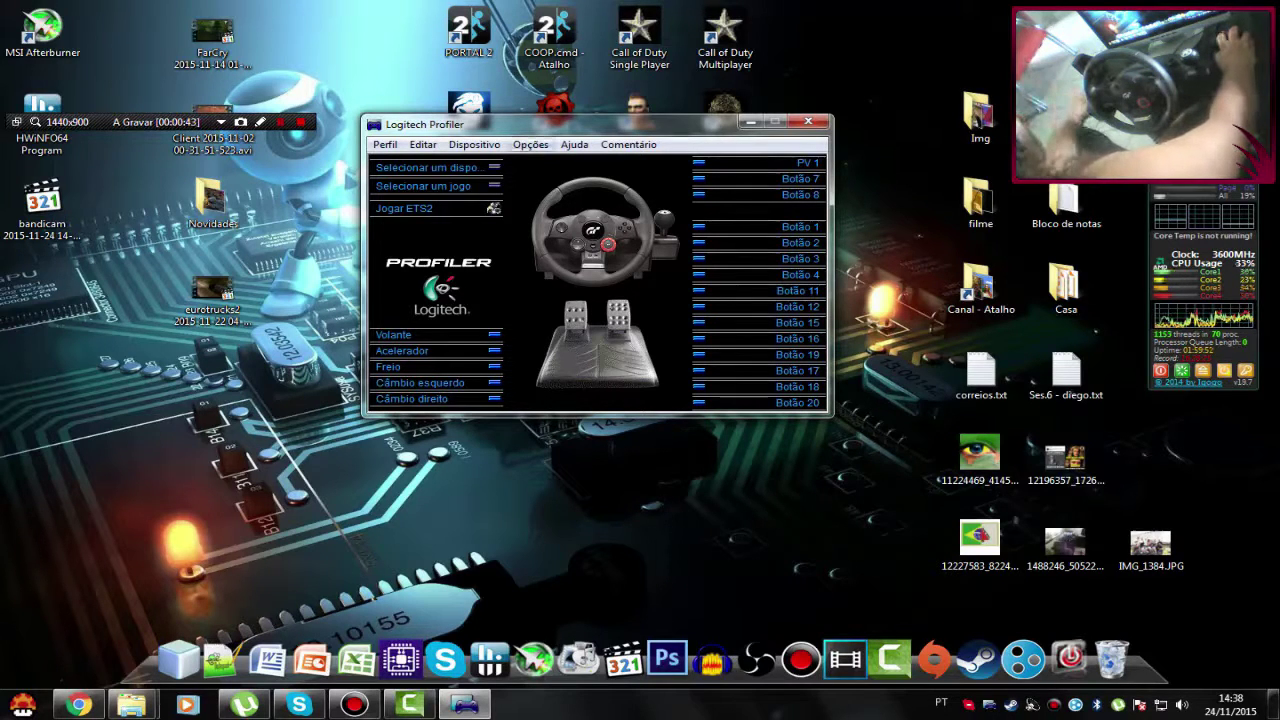
pyautogui.press('Down')
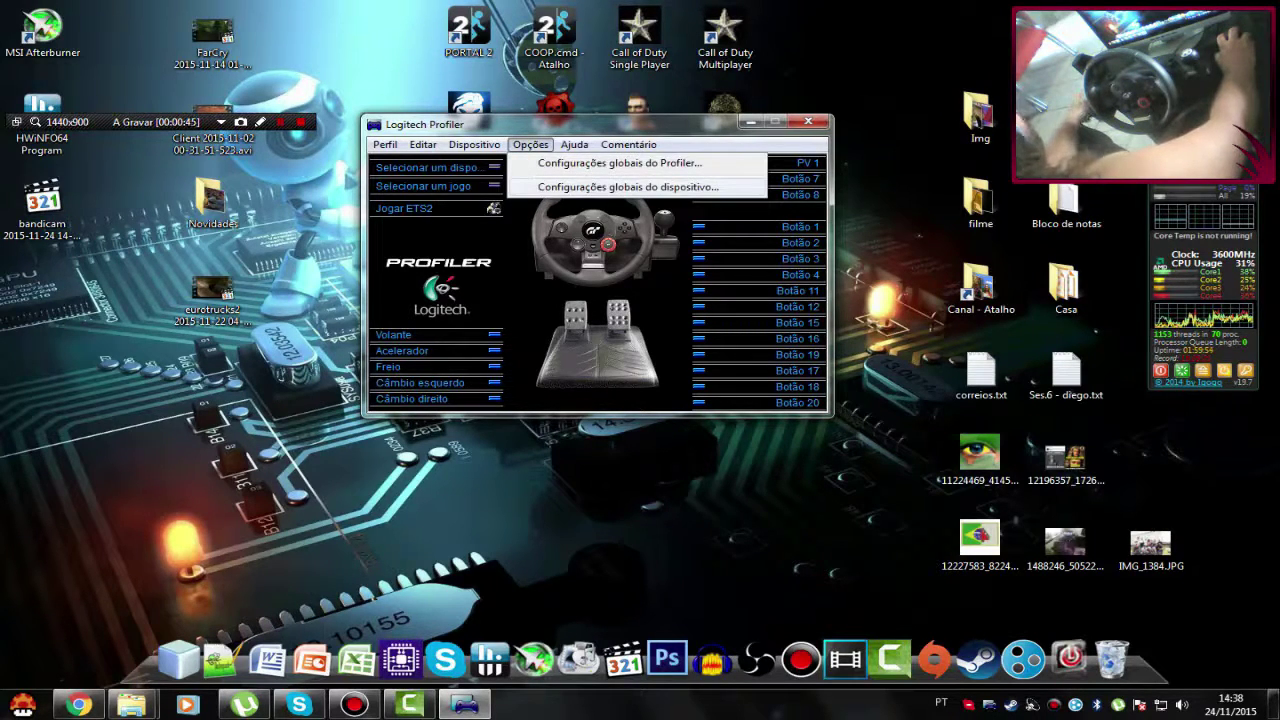
pyautogui.press('Return')
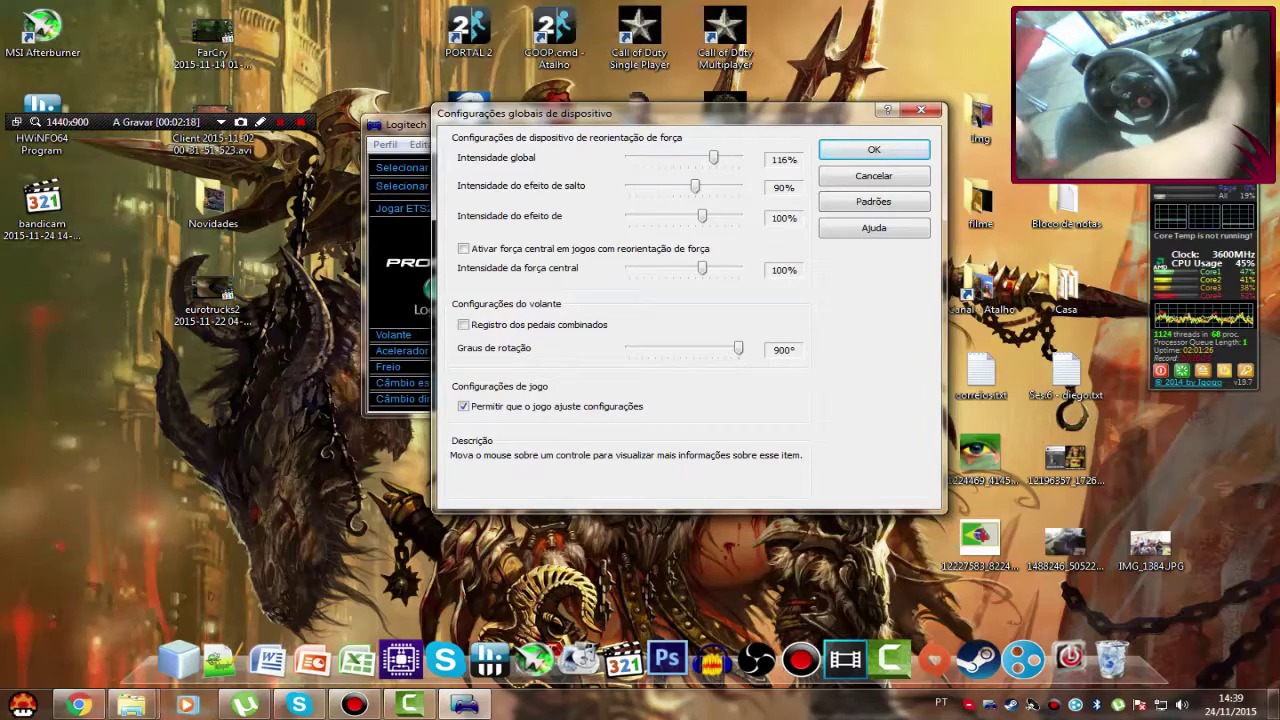
pyautogui.press('Escape')
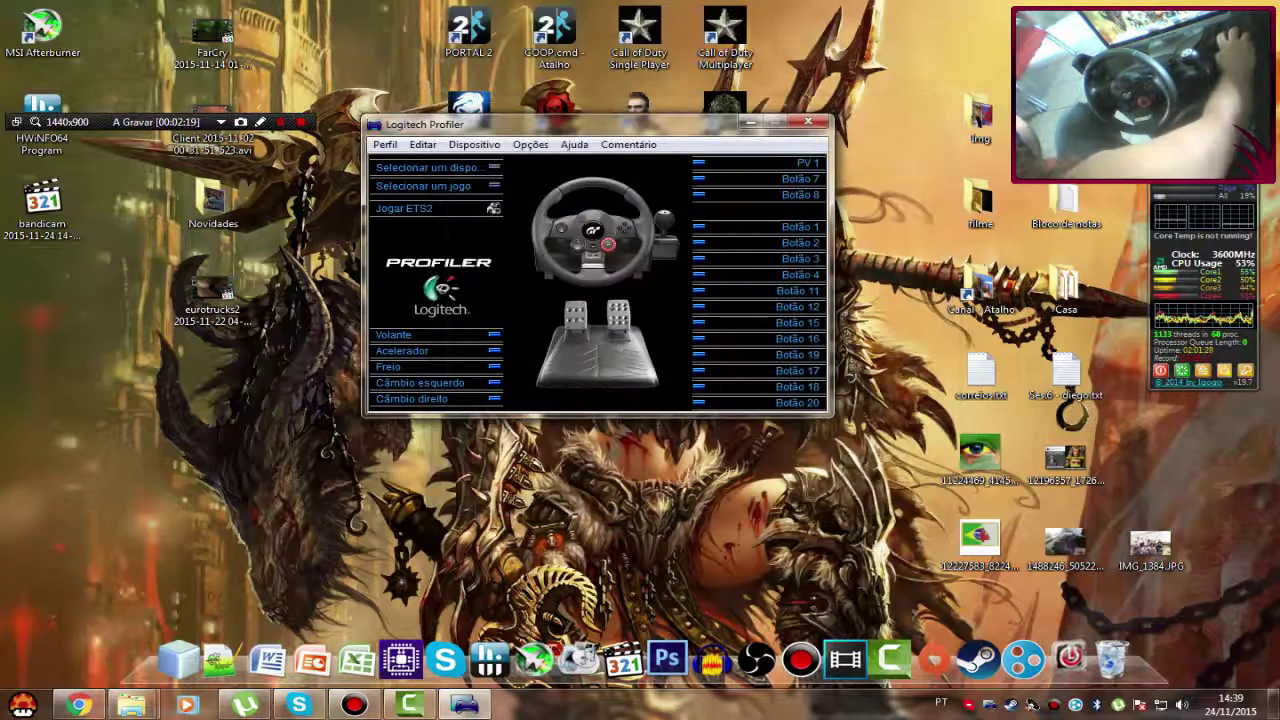
# Reopen the global device settings, examine the force feedback, rotation and game options, and accept them
pyautogui.hotkey('alt', 'o')
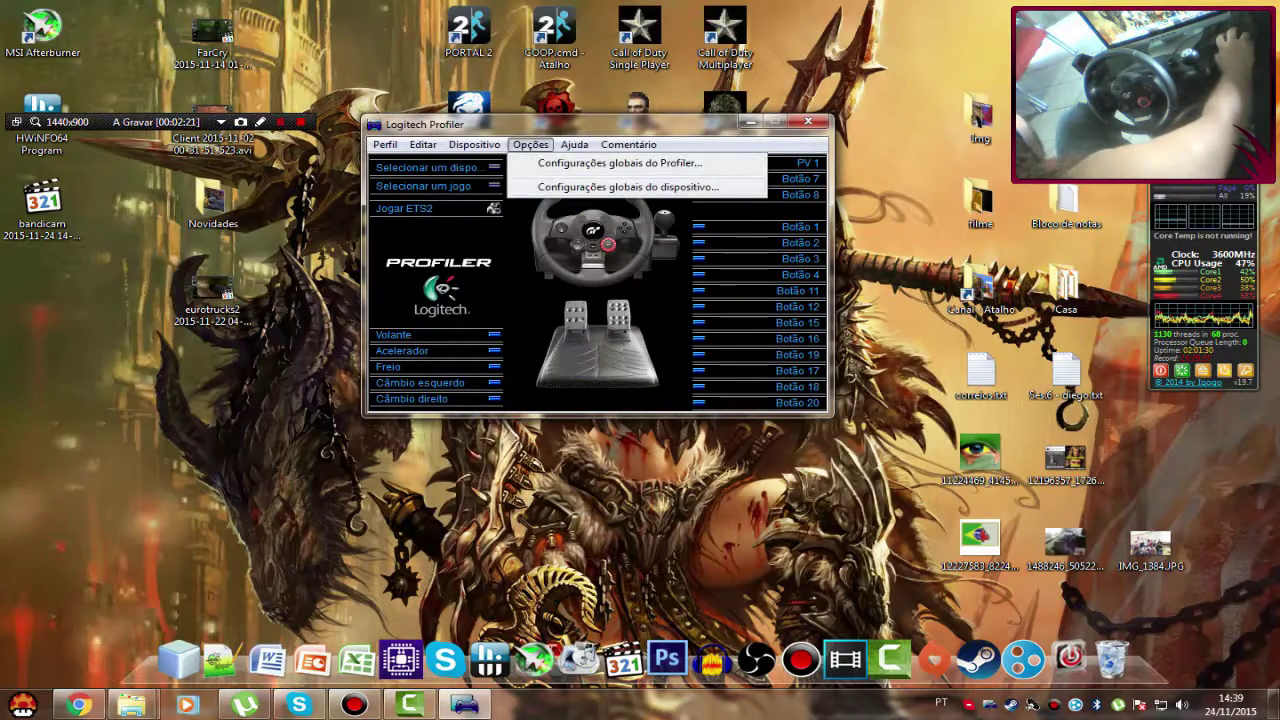
pyautogui.press('Down')
pyautogui.press('Down')
pyautogui.press('Return')
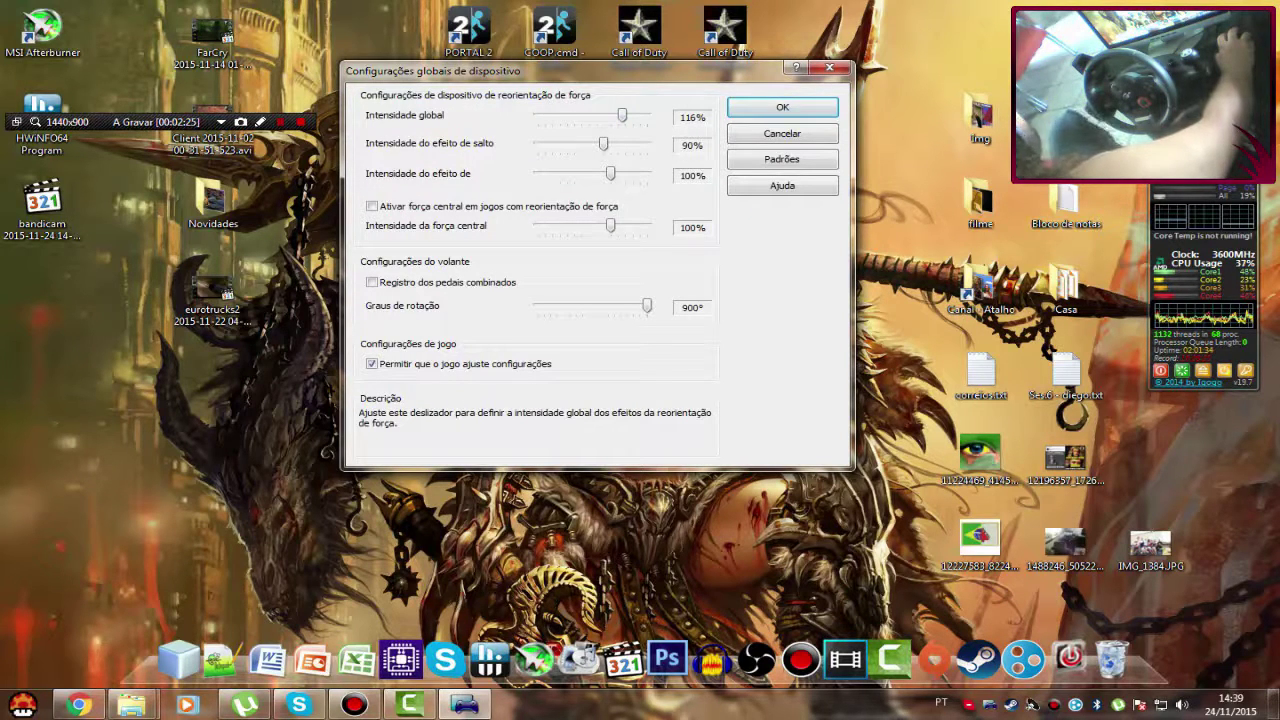
pyautogui.press('Tab')
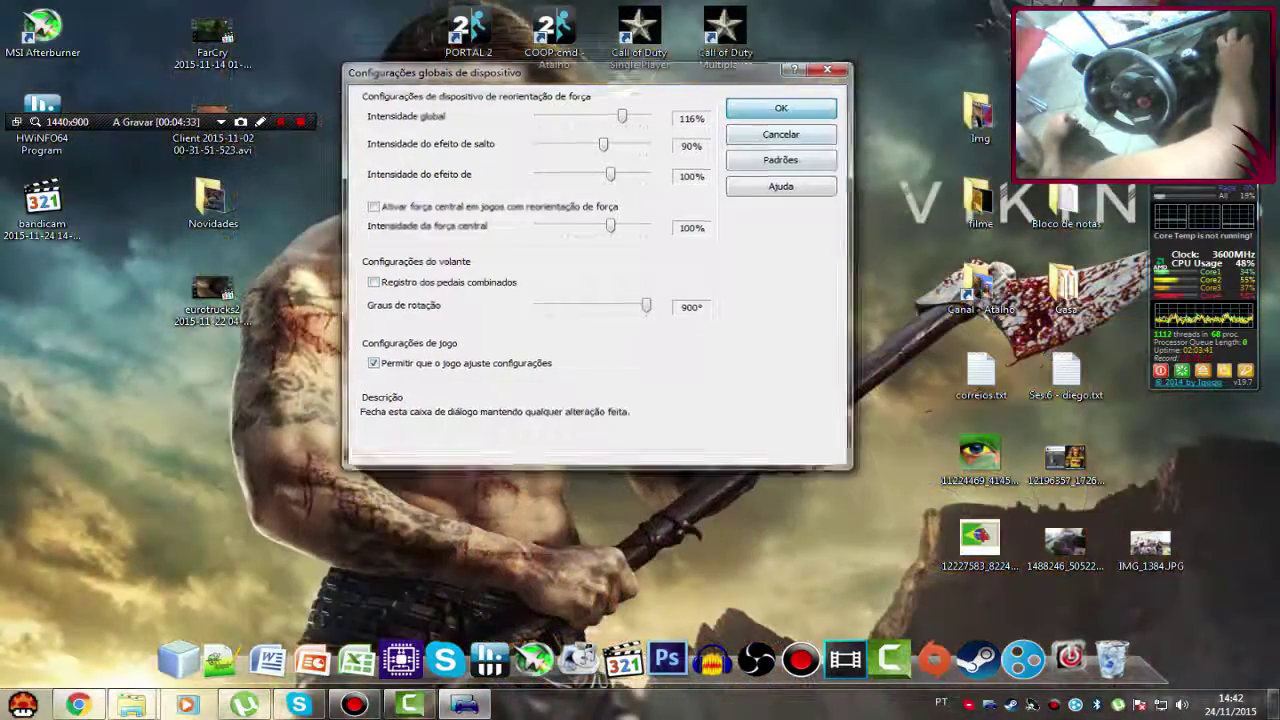
pyautogui.click(781, 108)
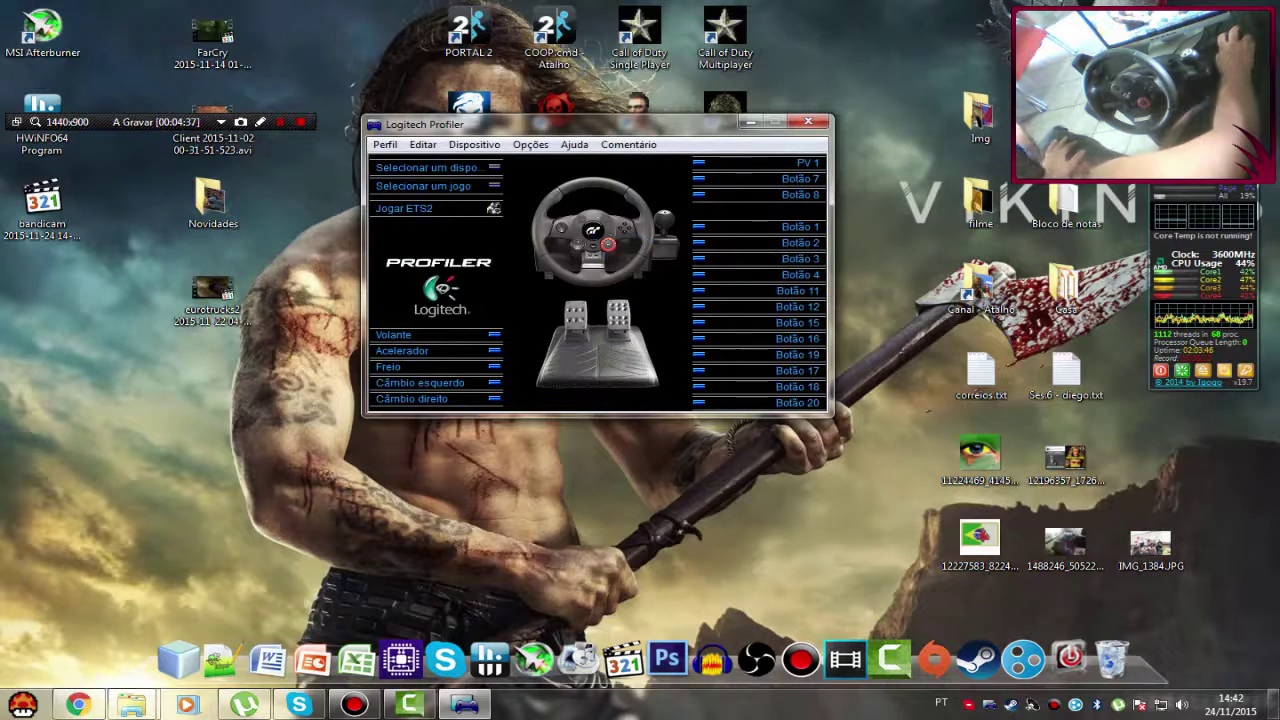
# Start a new game profile and name it ETS2
pyautogui.click(423, 186)
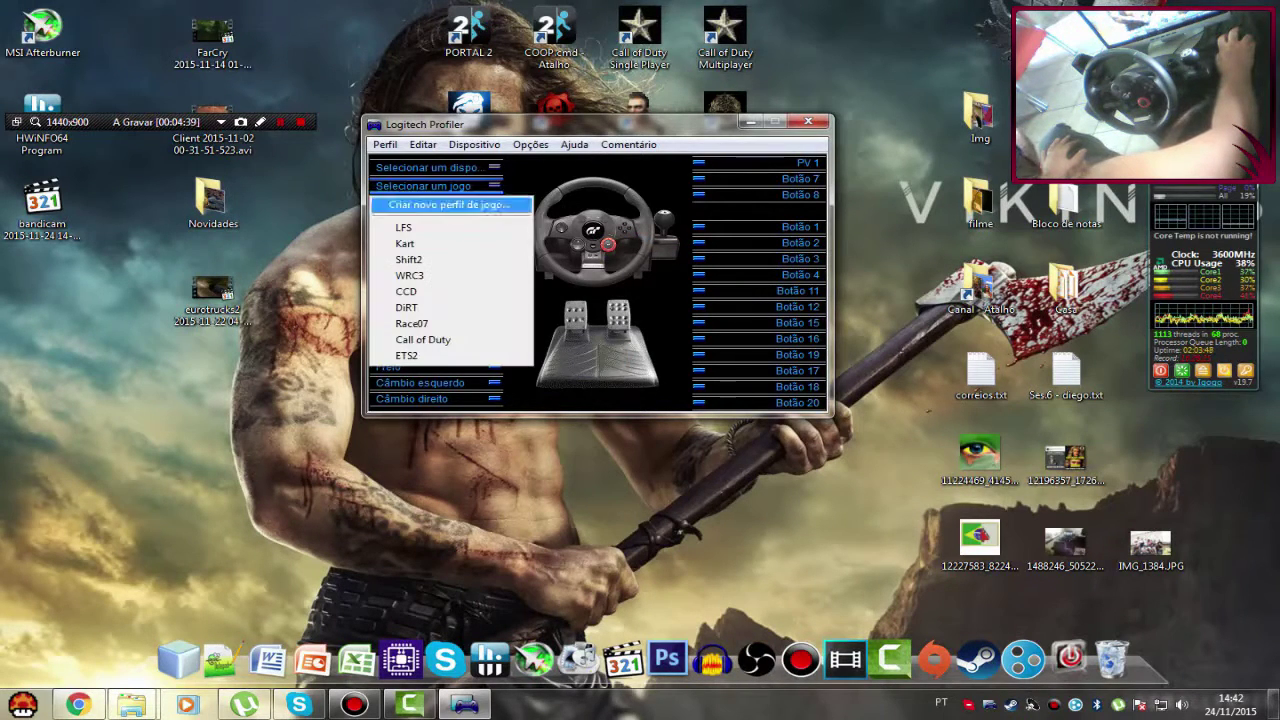
pyautogui.click(449, 204)
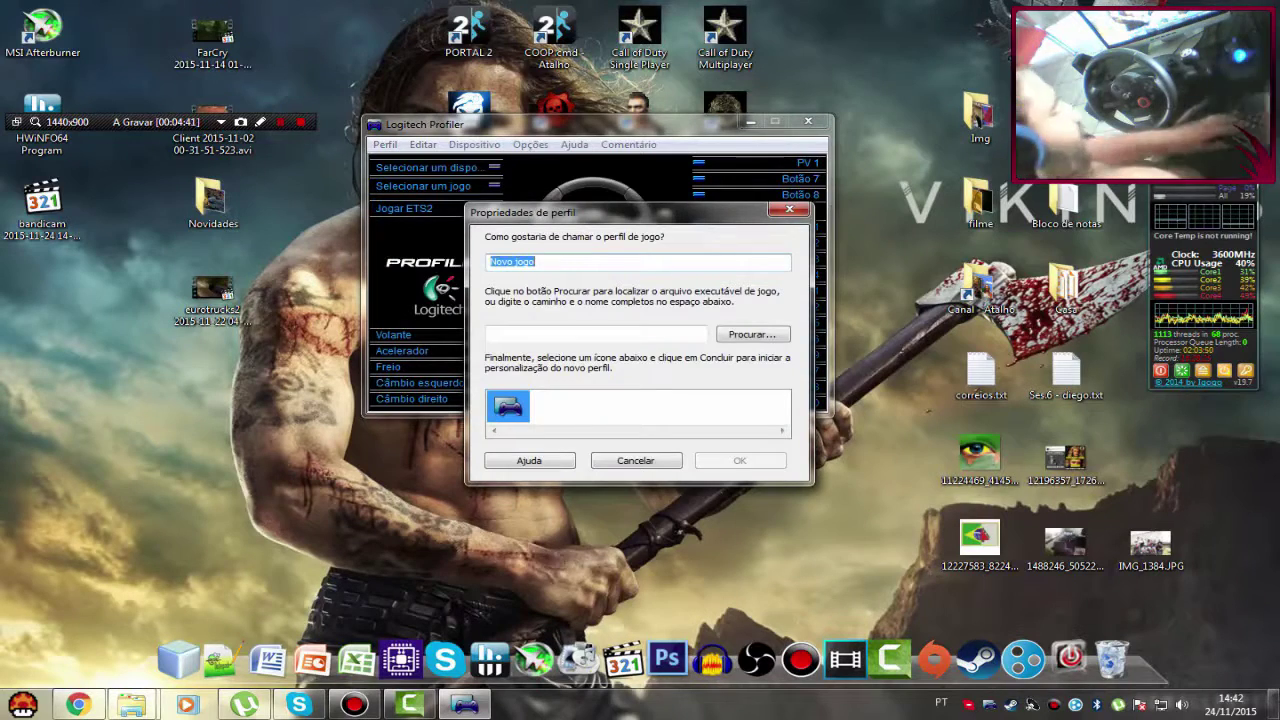
pyautogui.write('ETS2')
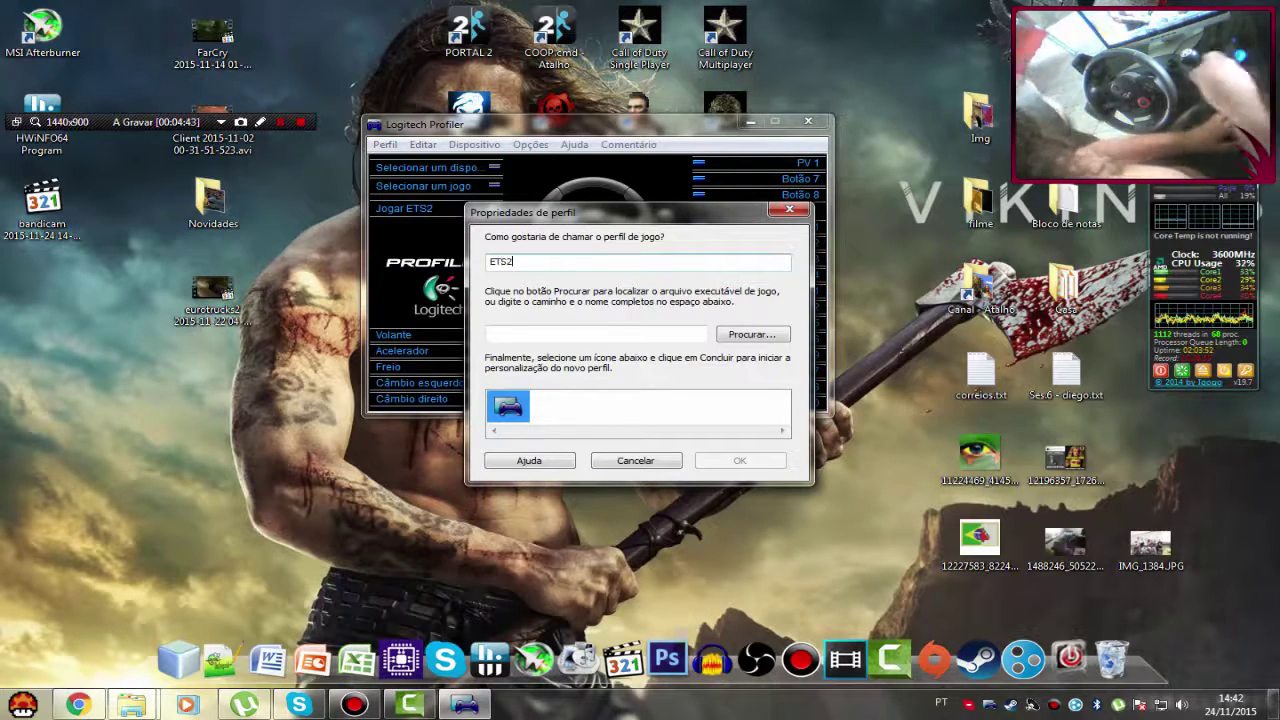
# Start browsing for the game's executable and go up to the root of the Games (G:) drive
pyautogui.click(752, 334)
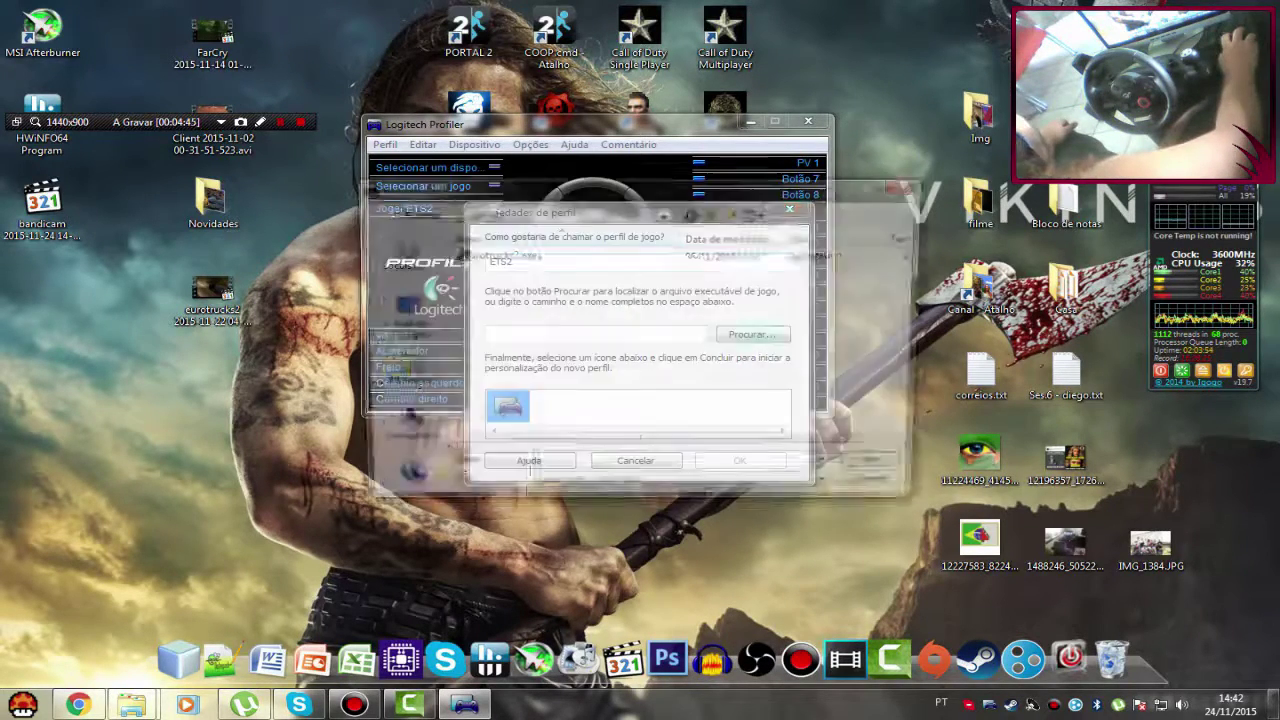
pyautogui.click(714, 213)
pyautogui.click(714, 213)
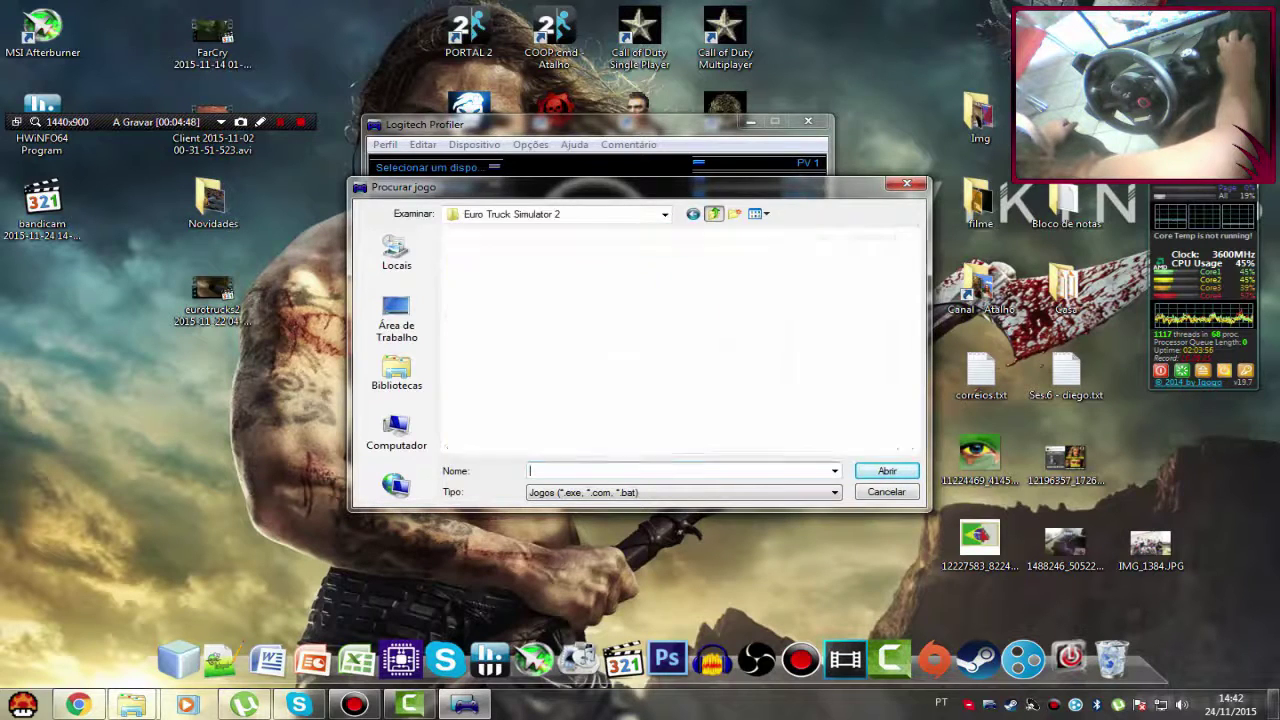
pyautogui.click(714, 213)
pyautogui.click(714, 213)
pyautogui.click(714, 213)
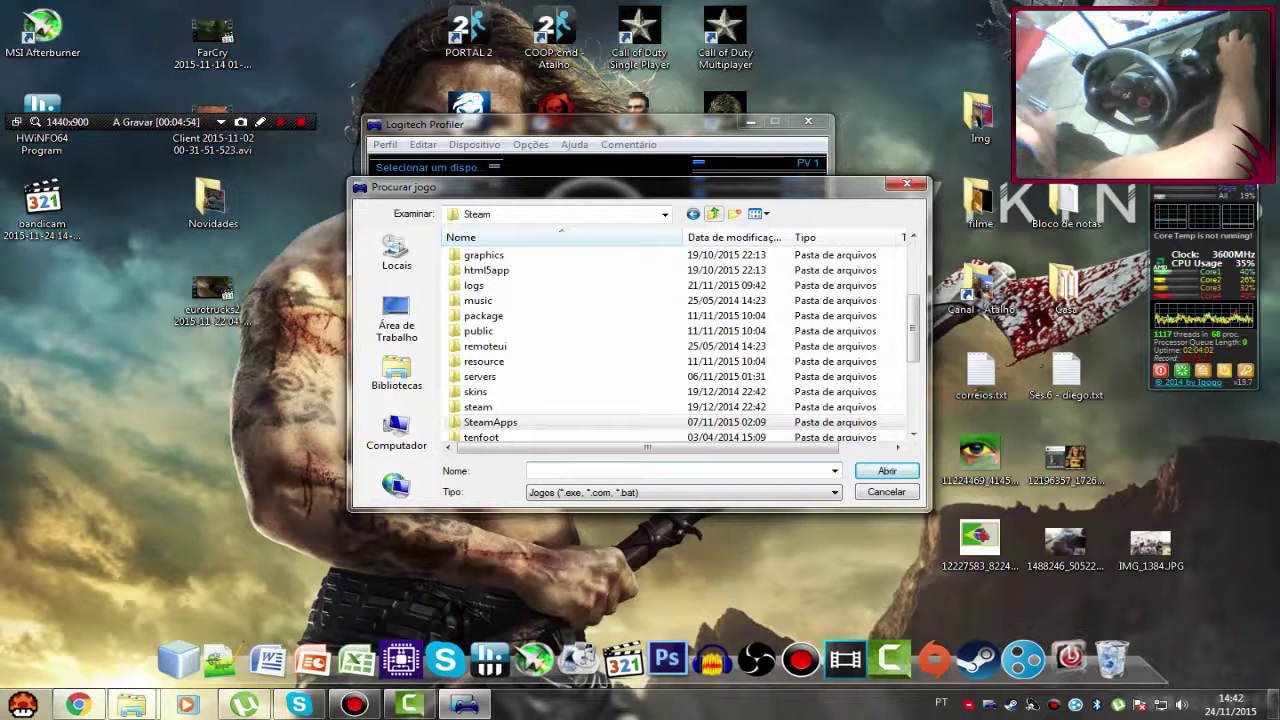
pyautogui.click(714, 213)
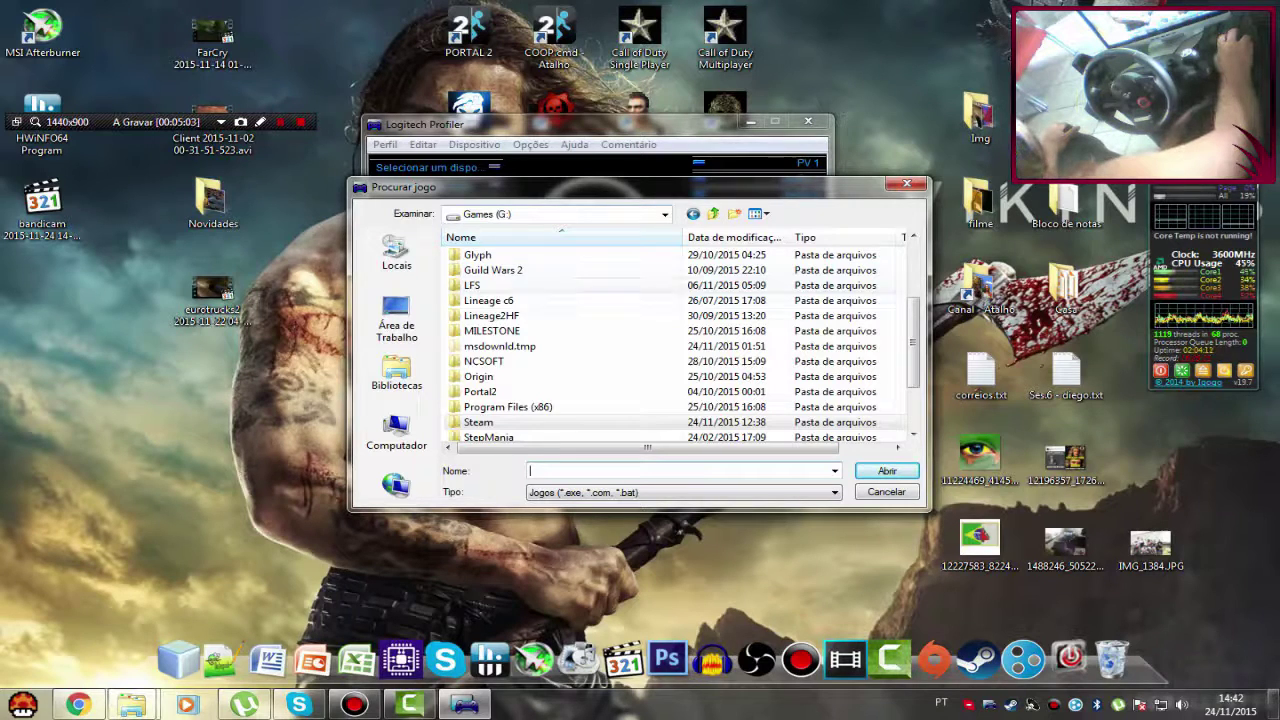
# Navigate through Steam, SteamApps, common, Euro Truck Simulator 2 and bin into the win_x86 folder
pyautogui.click(478, 422)
pyautogui.doubleClick(478, 422)
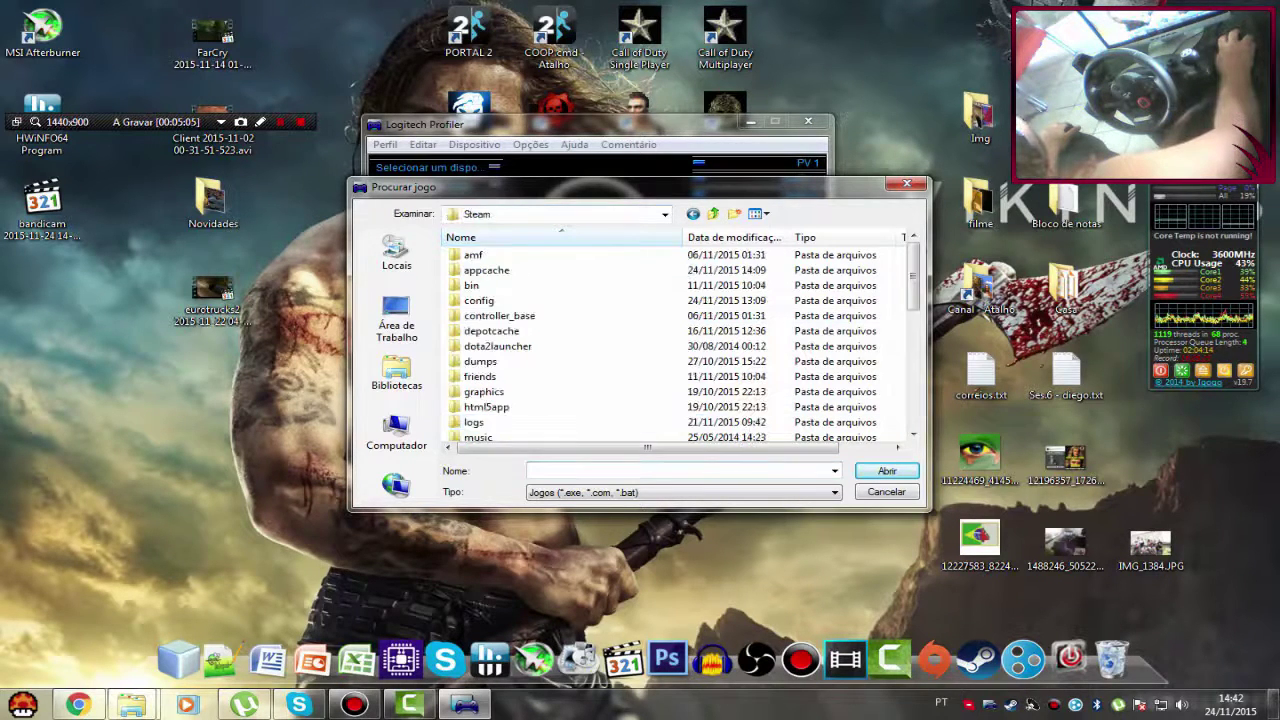
pyautogui.scroll(-3, 478, 422)
pyautogui.doubleClick(490, 422)
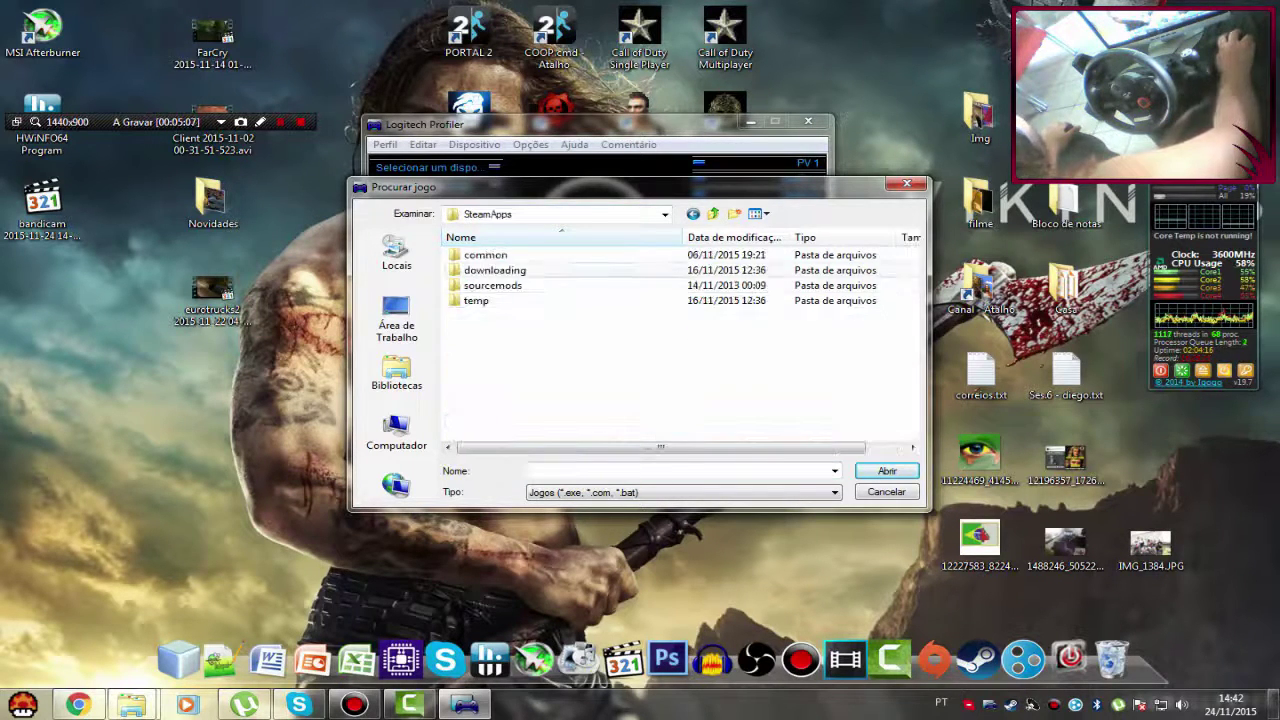
pyautogui.doubleClick(485, 254)
pyautogui.scroll(-1, 600, 340)
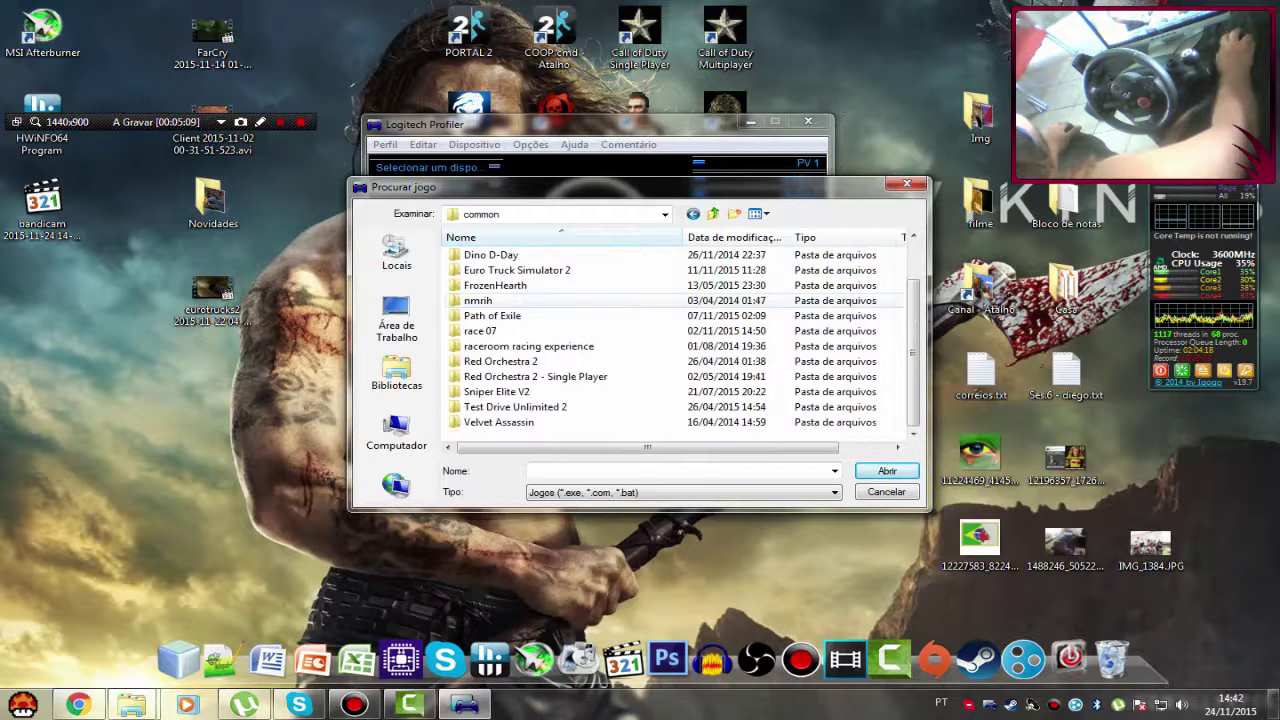
pyautogui.scroll(1, 600, 340)
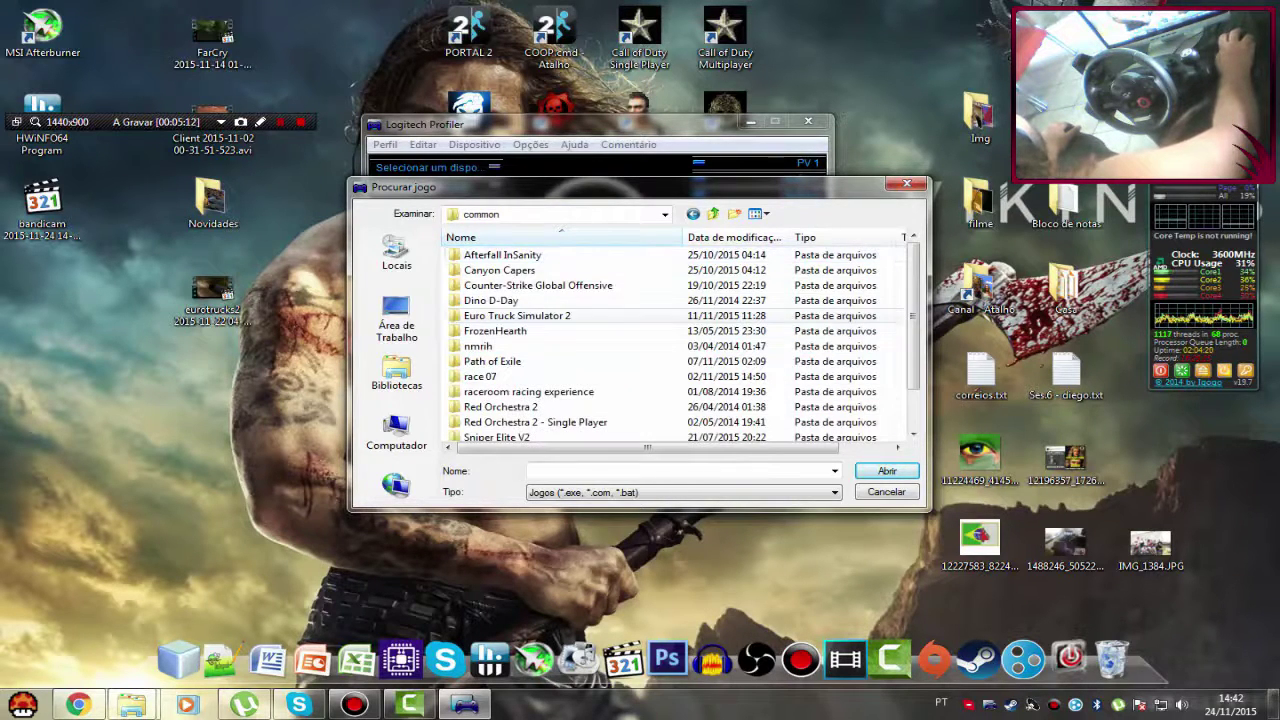
pyautogui.doubleClick(512, 315)
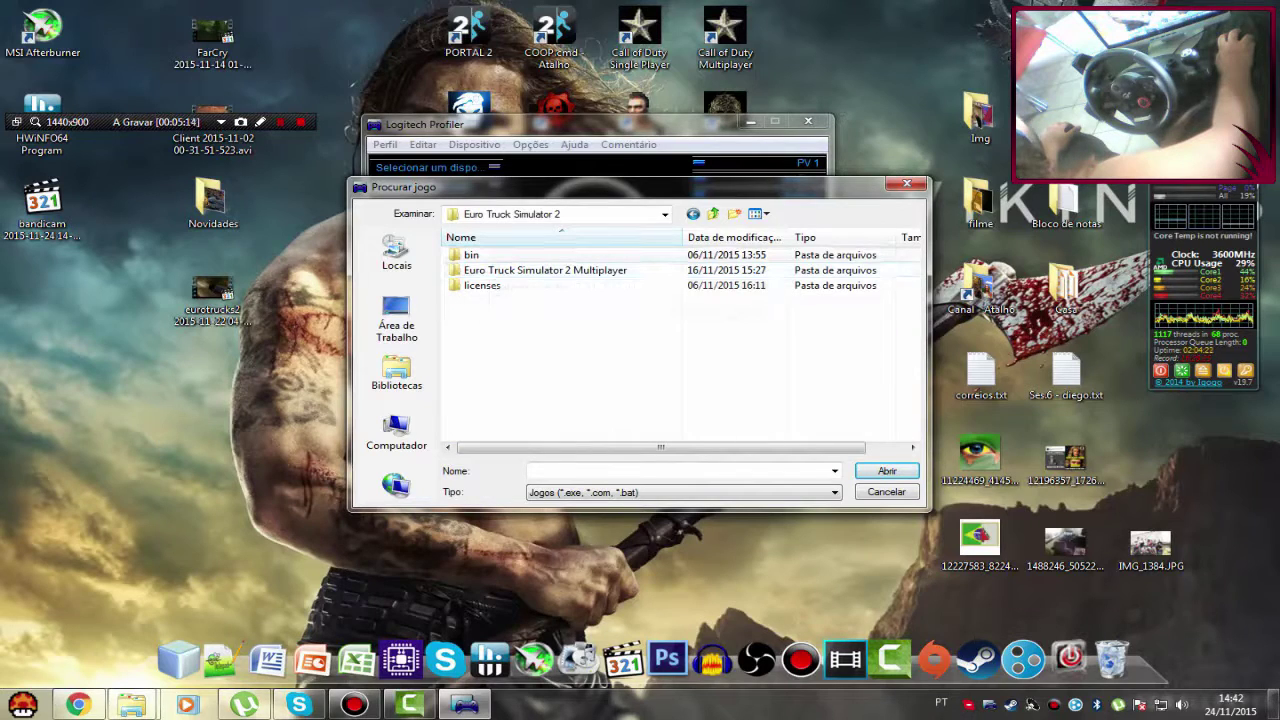
pyautogui.doubleClick(471, 255)
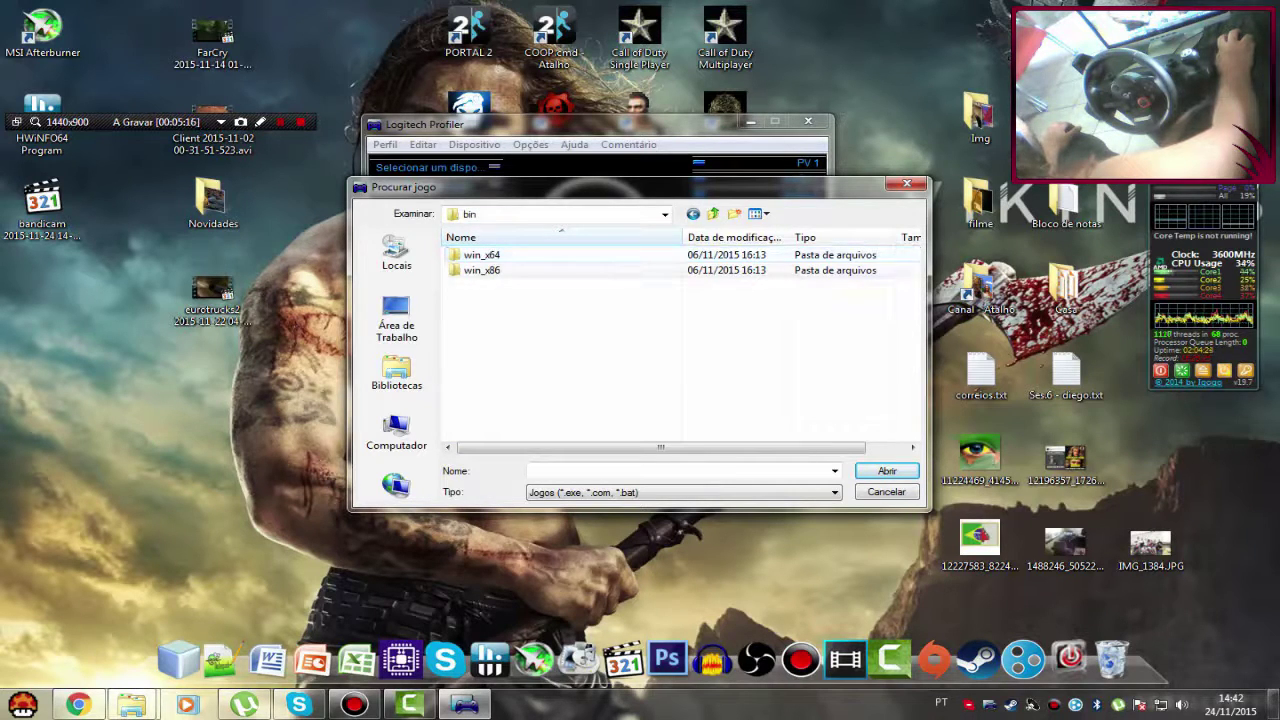
pyautogui.doubleClick(481, 270)
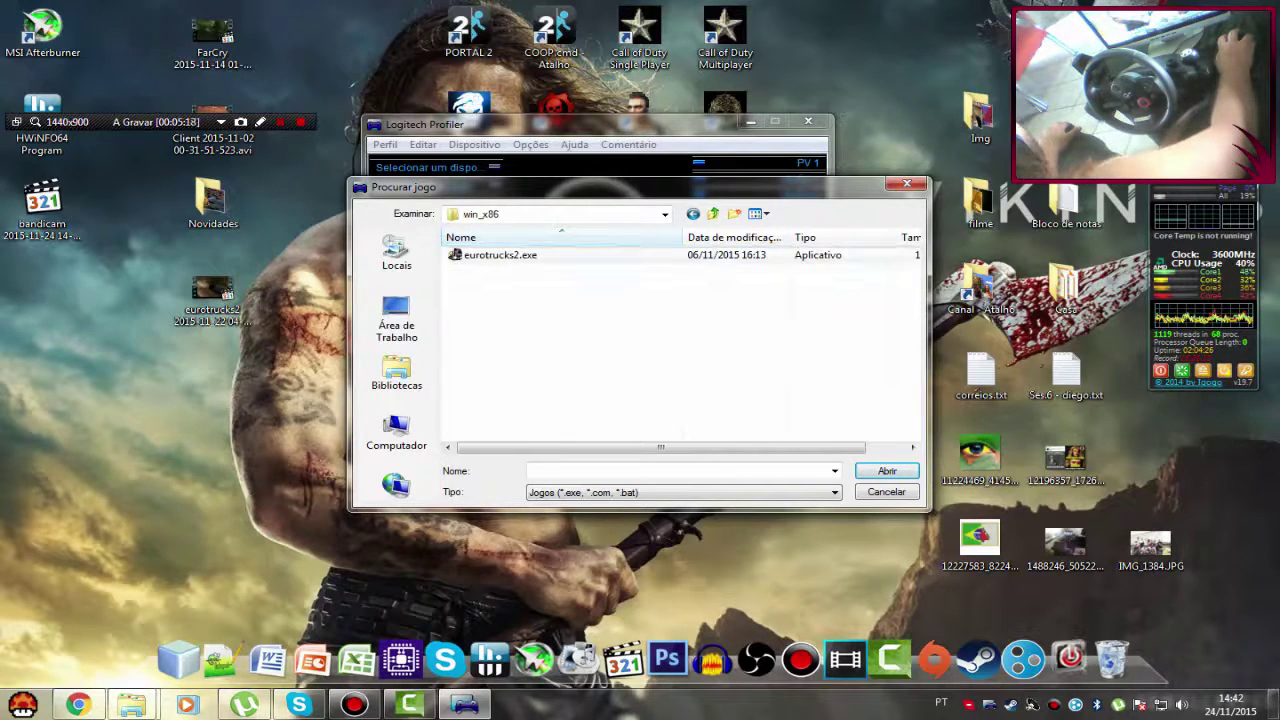
# Assign eurotrucks2.exe as the profile's executable, select the truck icon and close the profile properties
pyautogui.click(713, 214)
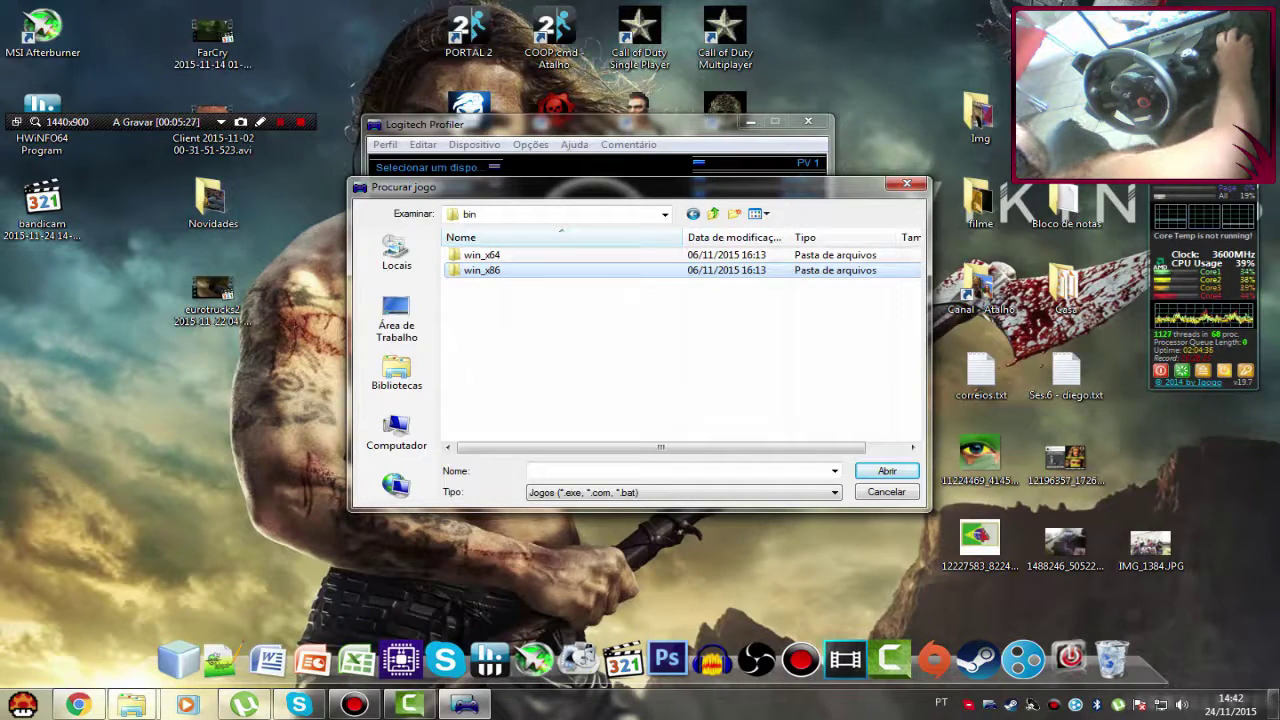
pyautogui.press('Return')
pyautogui.doubleClick(490, 254)
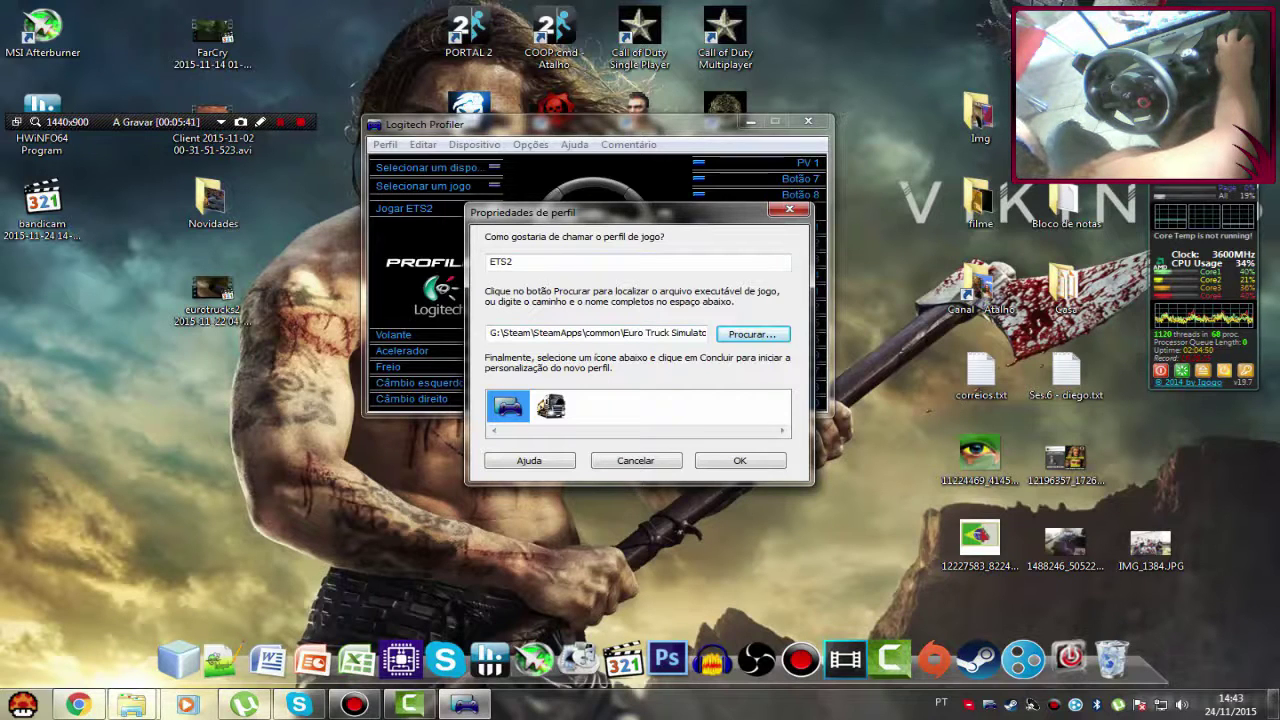
pyautogui.click(550, 405)
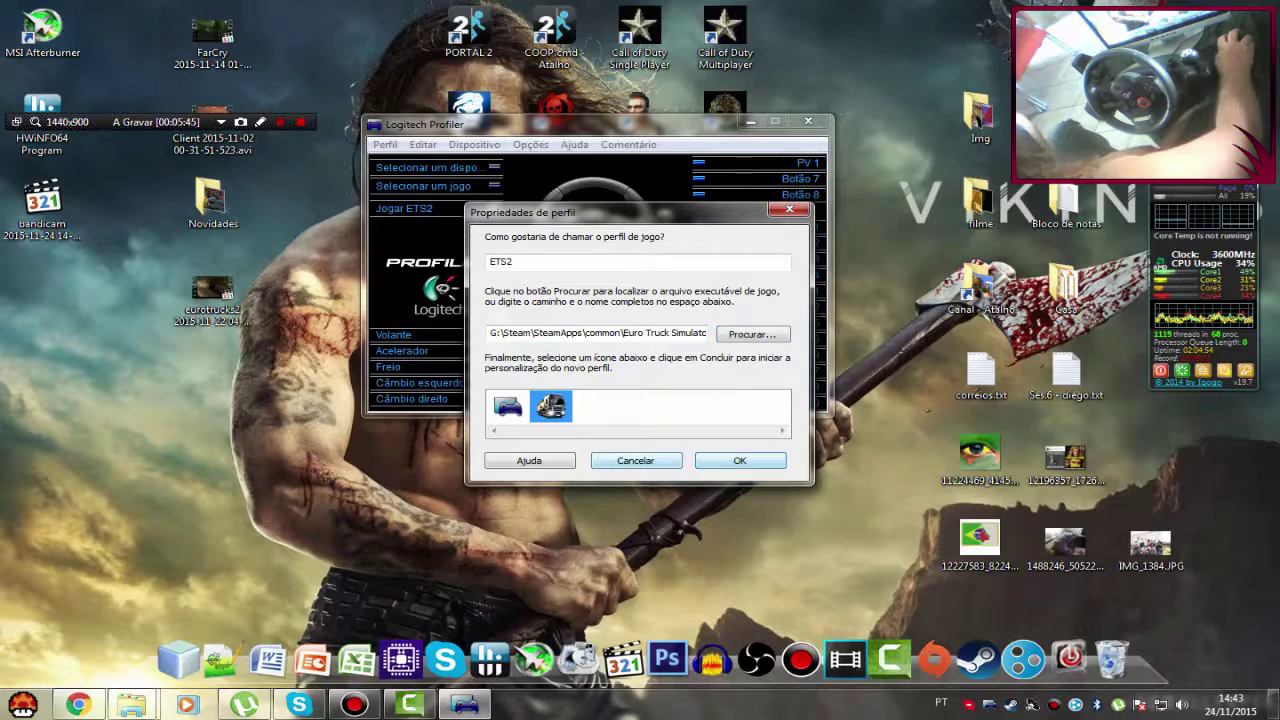
pyautogui.press('Return')
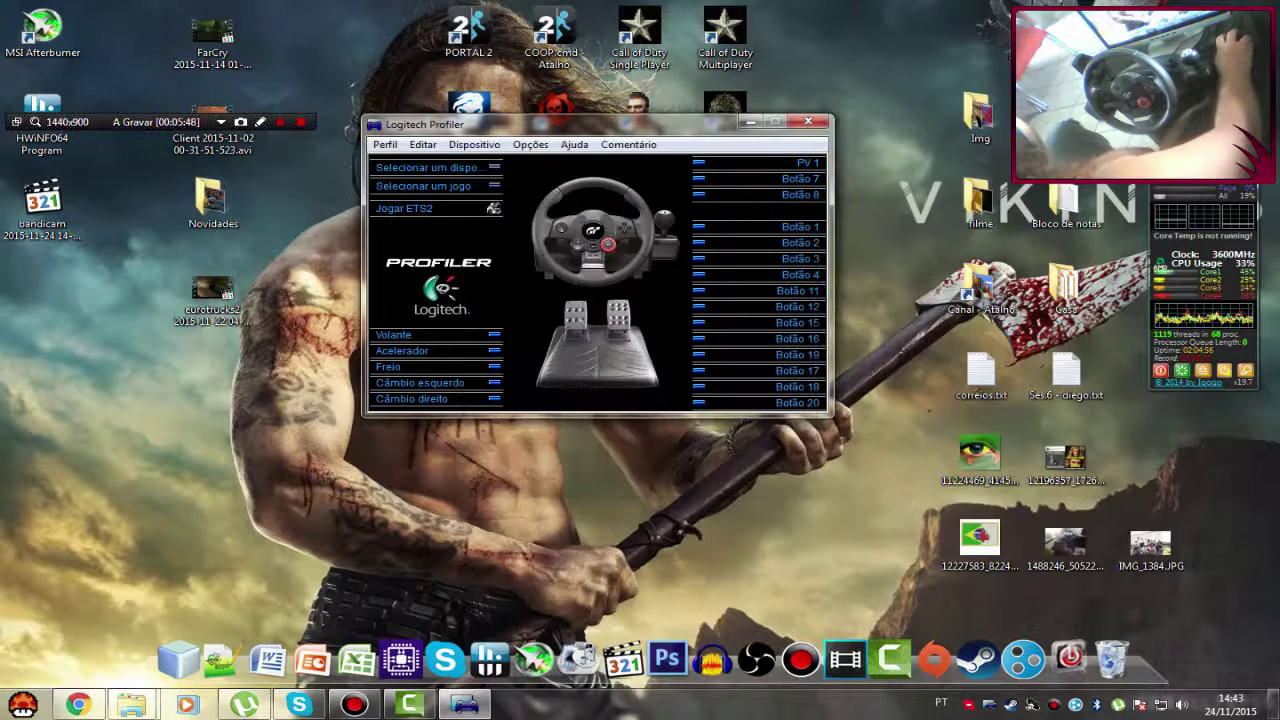
# Select the existing ETS2 game profile, examine its game-specific force feedback and wheel settings, and accept them
pyautogui.click(423, 186)
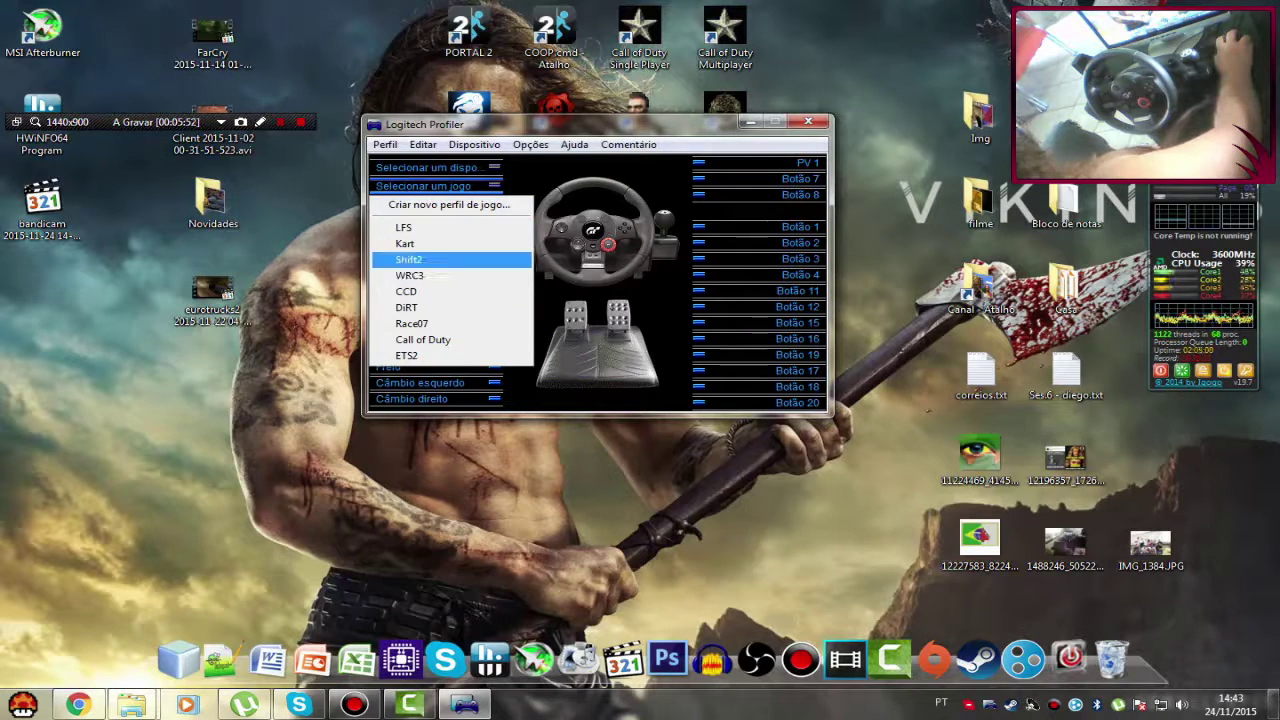
pyautogui.click(405, 355)
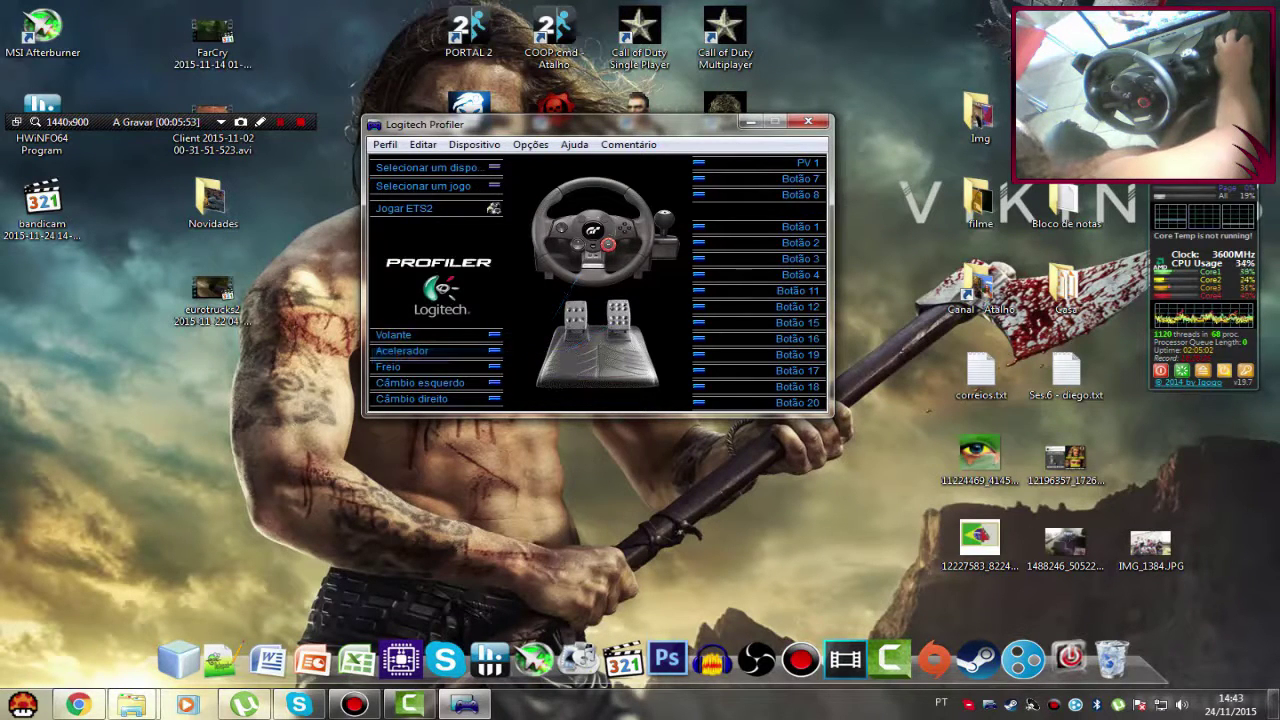
pyautogui.click(422, 144)
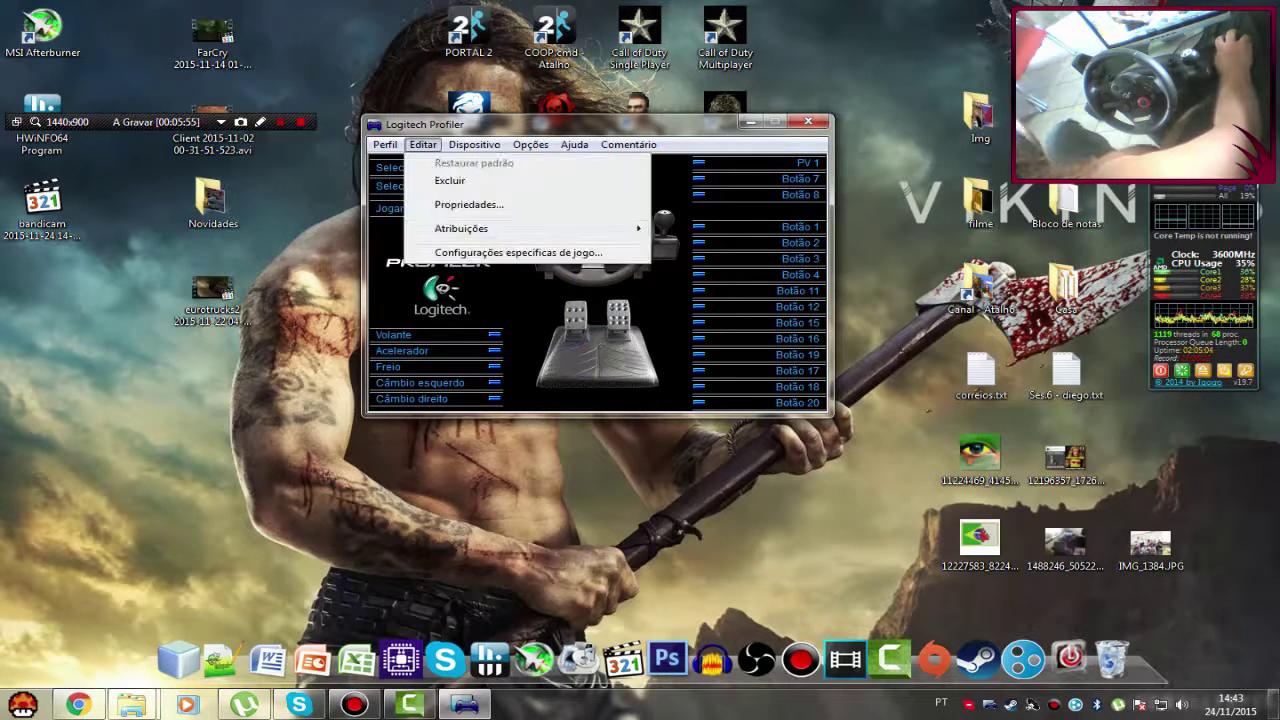
pyautogui.click(518, 252)
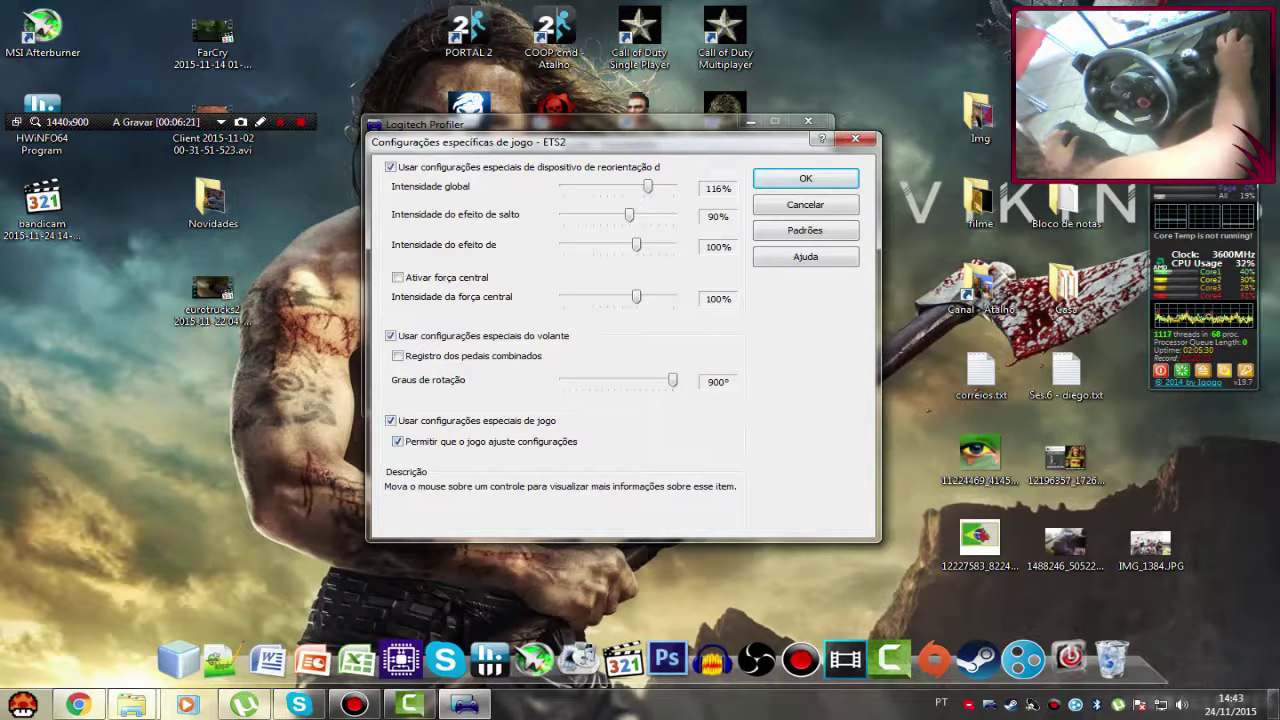
pyautogui.click(805, 178)
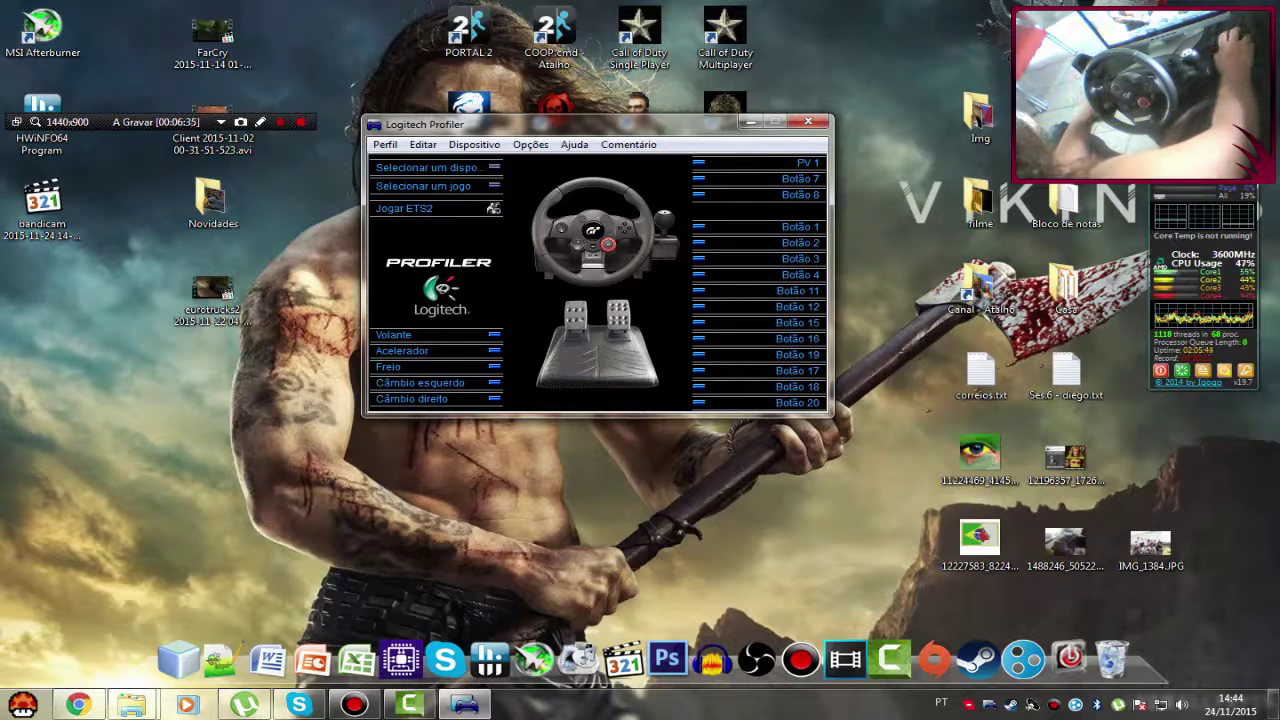
pyautogui.moveTo(600, 124); pyautogui.dragTo(774, 181)
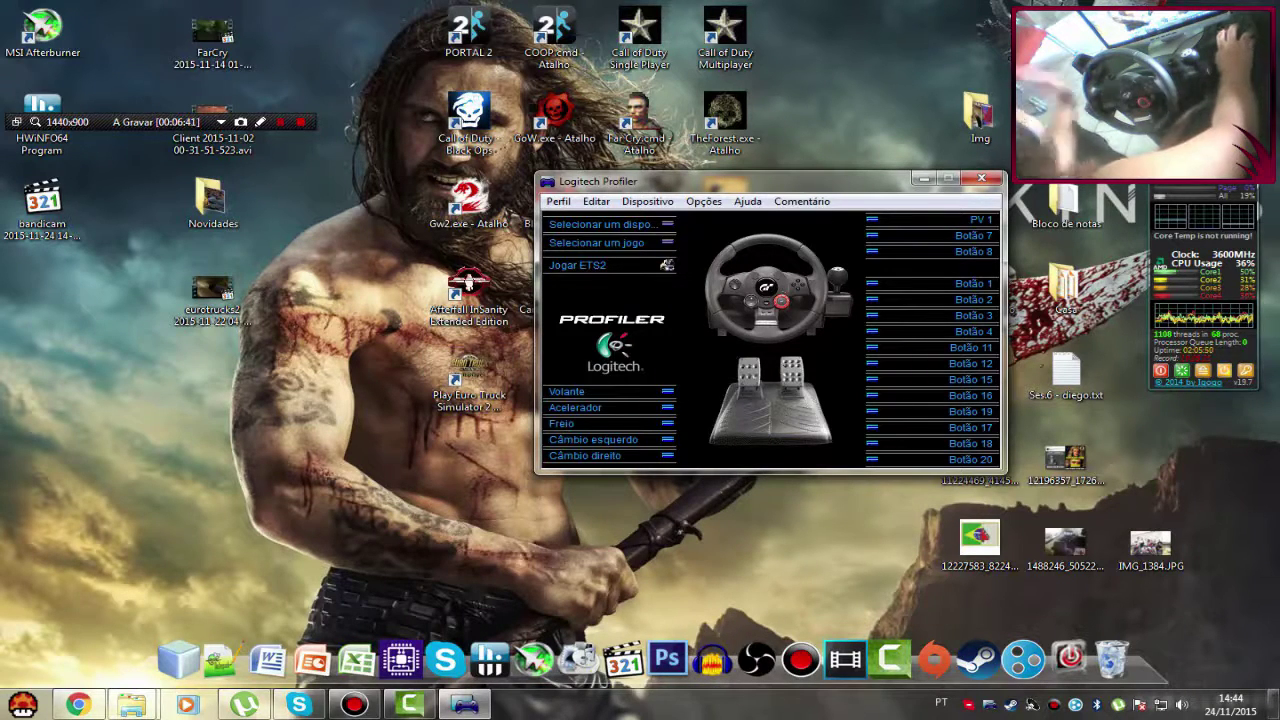
pyautogui.moveTo(774, 181); pyautogui.dragTo(661, 117)
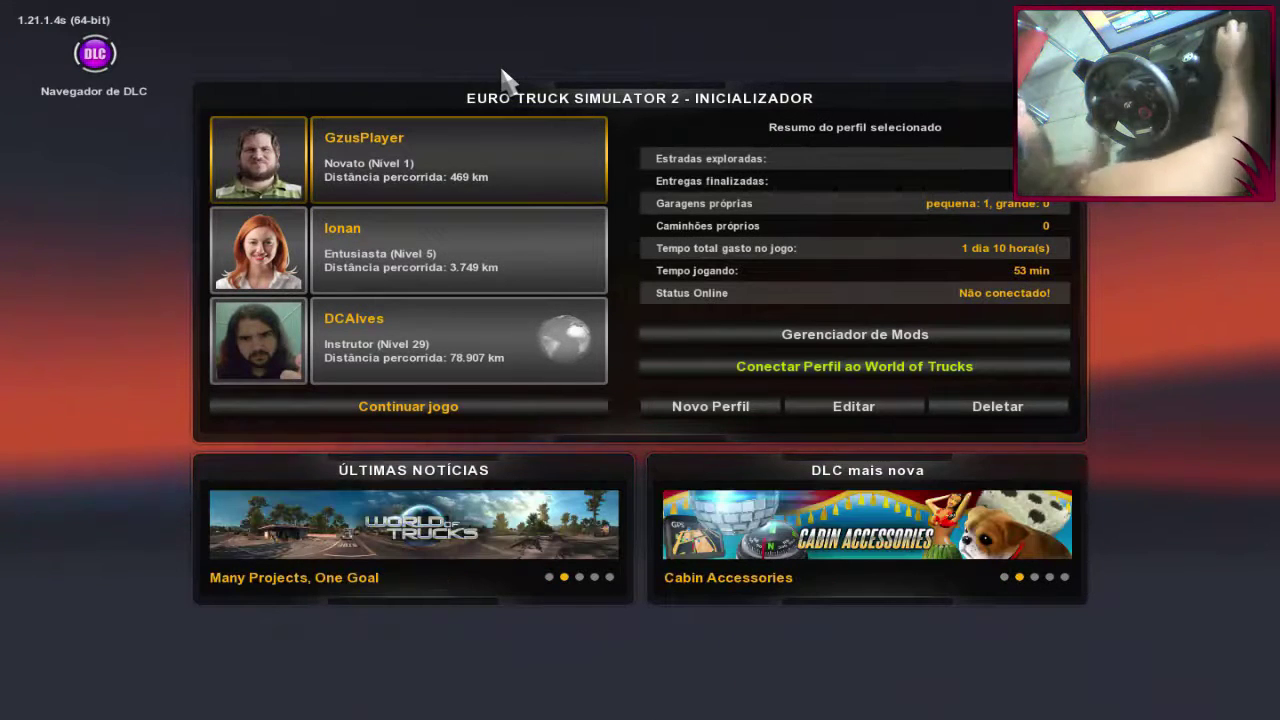
# Switch to Euro Truck Simulator 2, load the first player profile and open the Controles options
pyautogui.doubleClick(373, 152)
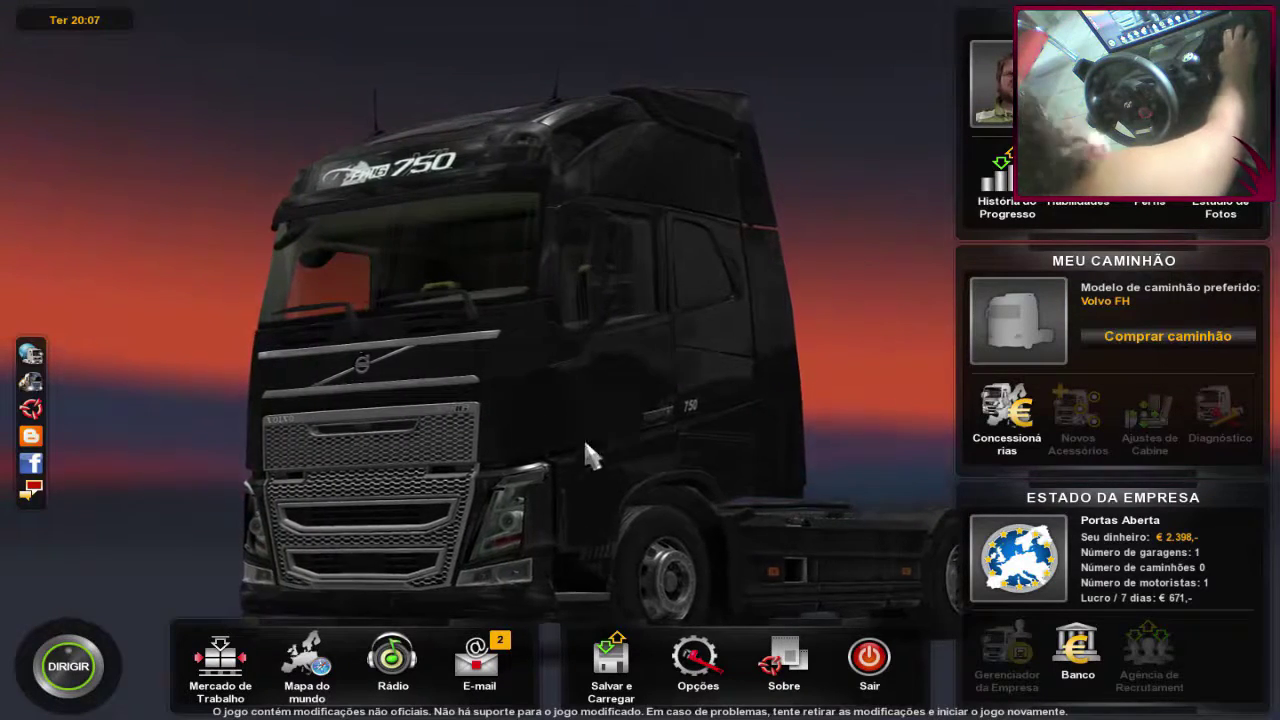
pyautogui.click(694, 670)
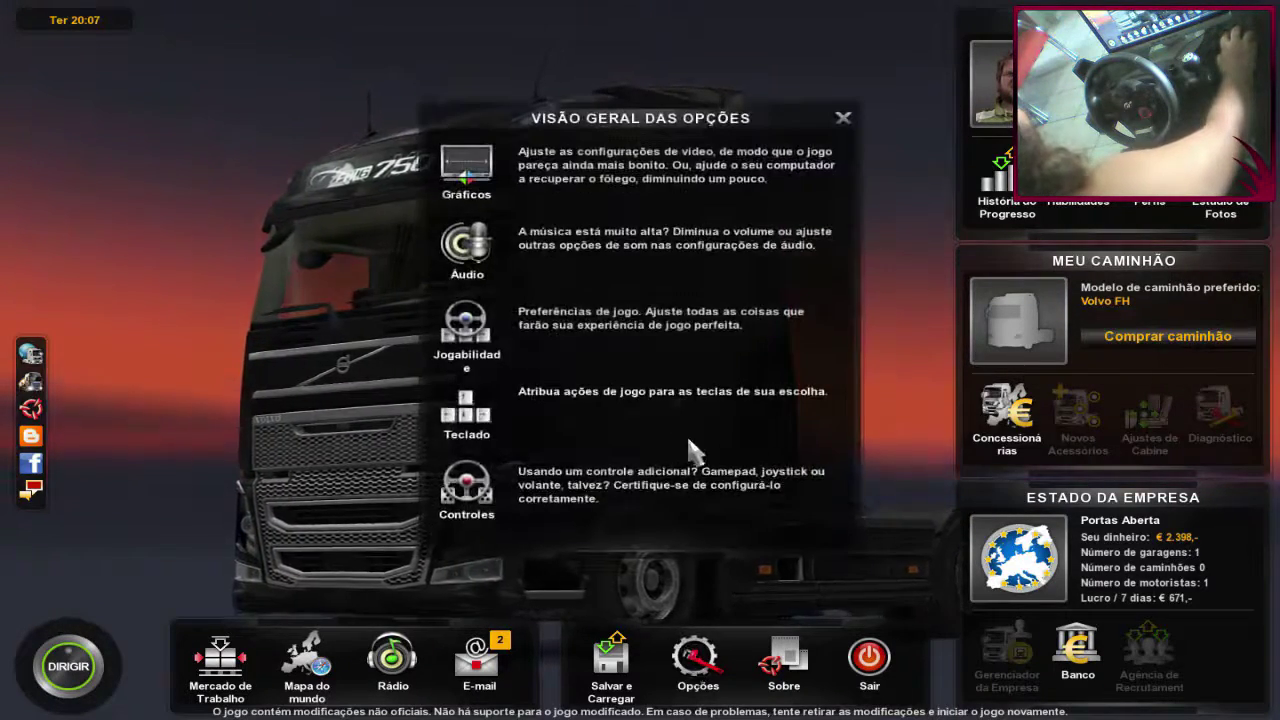
pyautogui.click(624, 500)
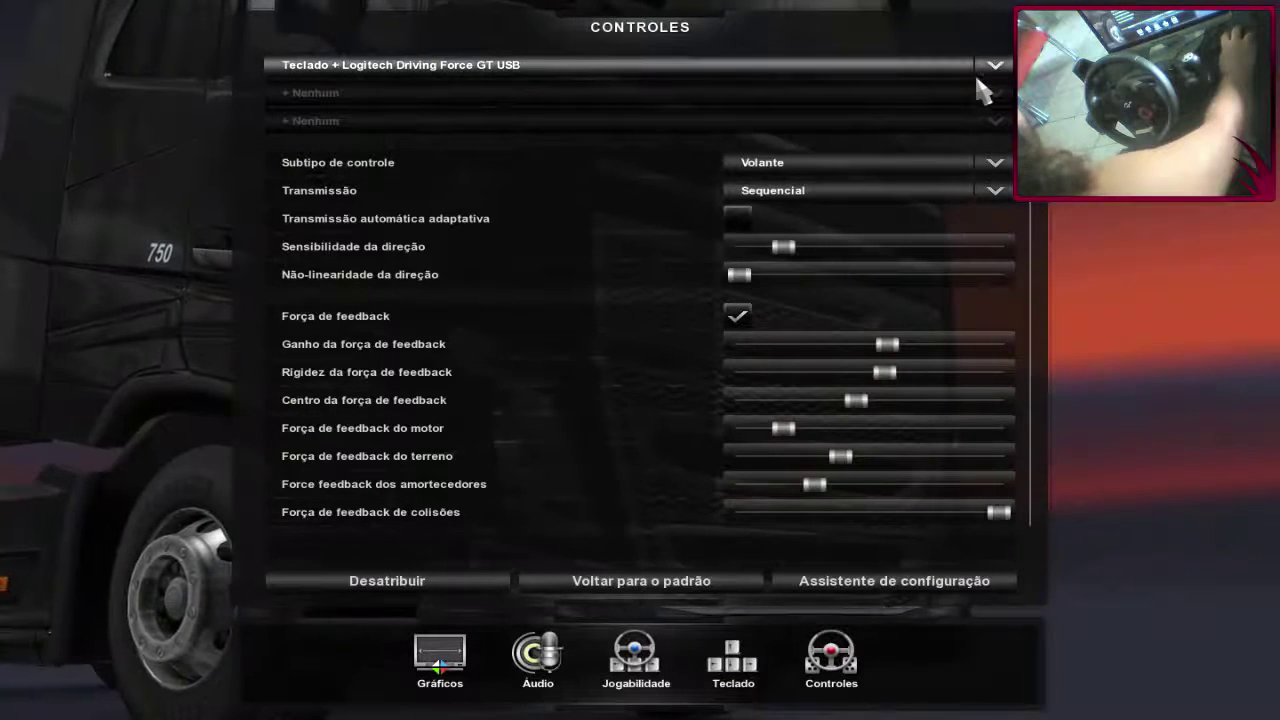
# Set the game's input device to Teclado + Logitech Driving Force GT USB
pyautogui.click(993, 68)
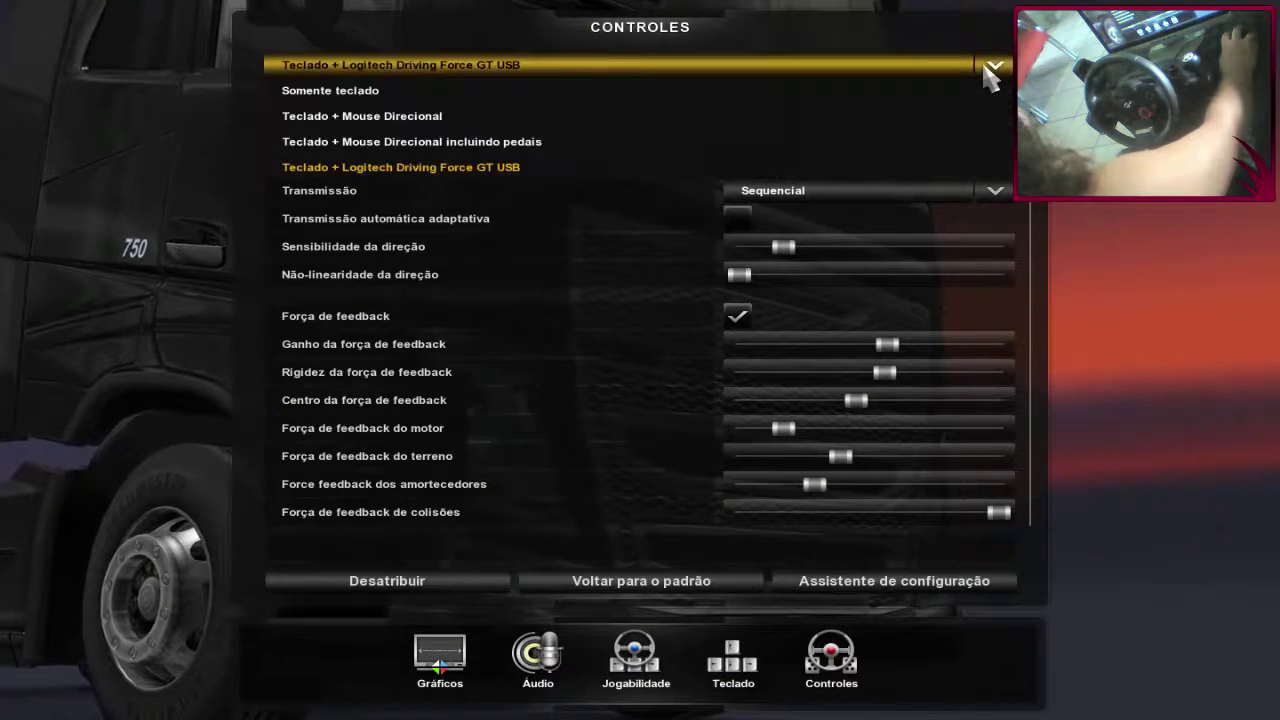
pyautogui.click(862, 172)
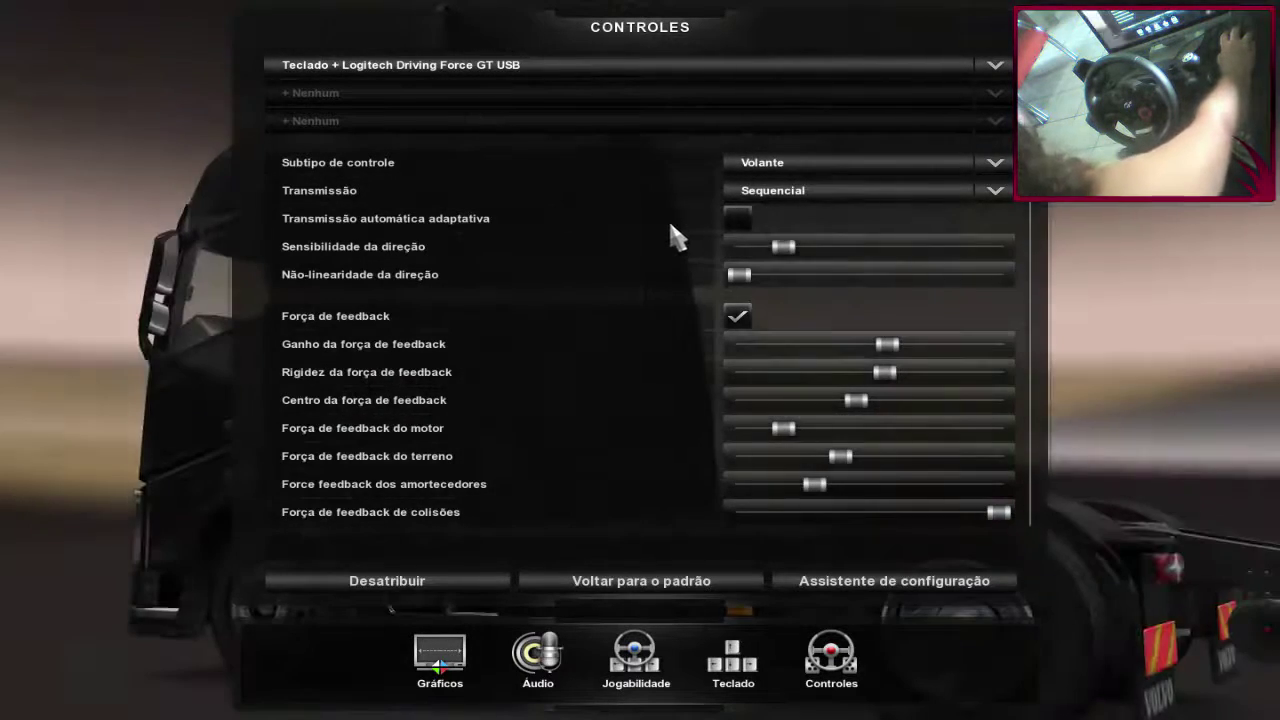
pyautogui.scroll(-1, 700, 236)
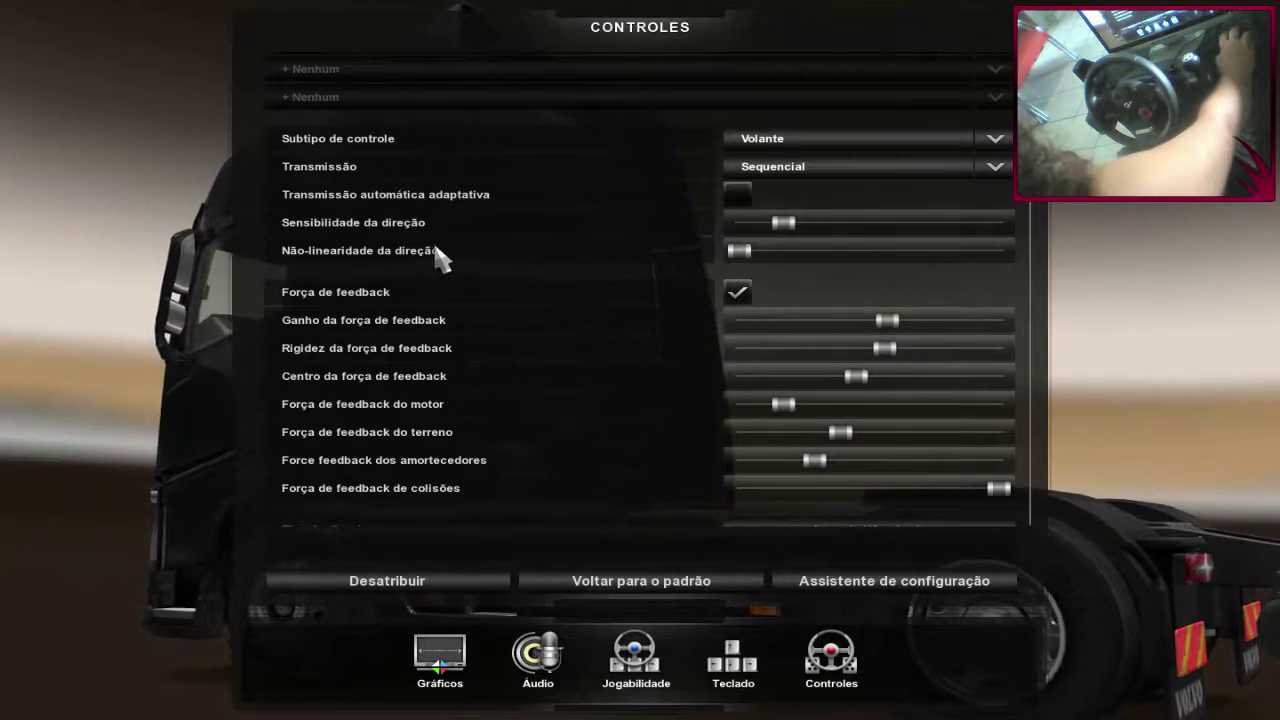